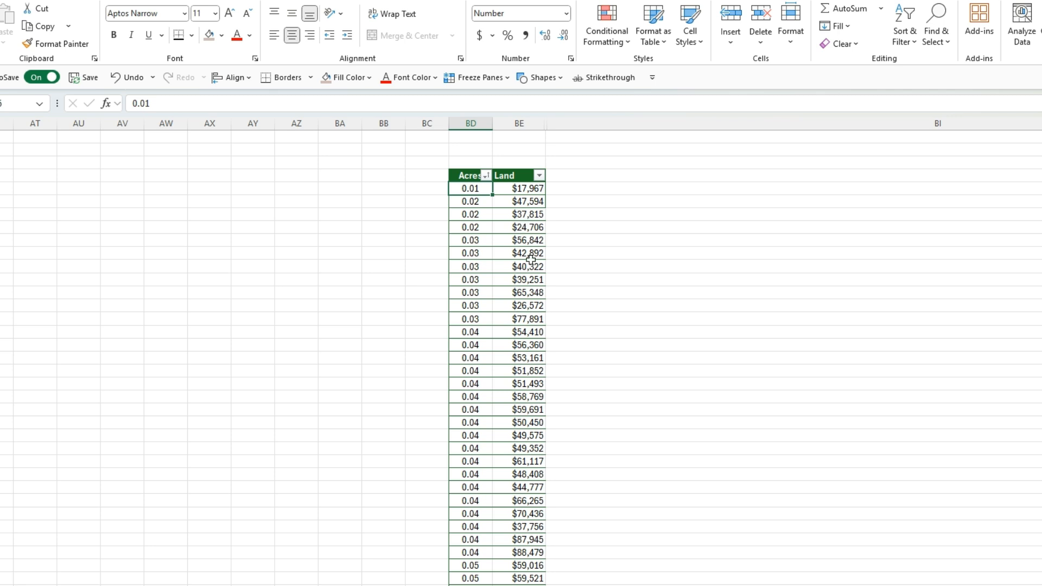
Step: Examine the Acres and Land table and the R² label on the Land scatter chart
click(519, 239)
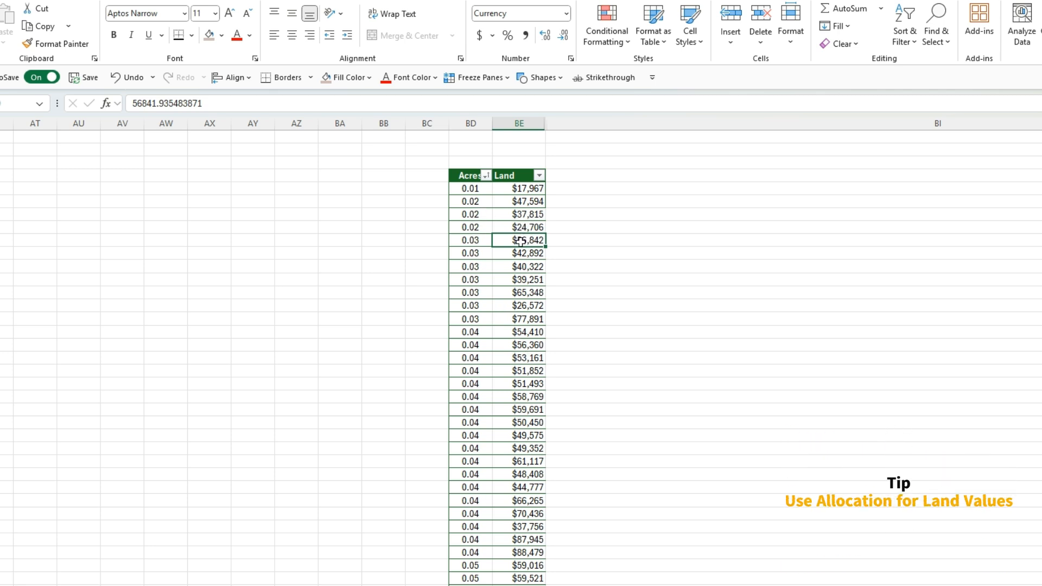
drag(467, 179, 520, 577)
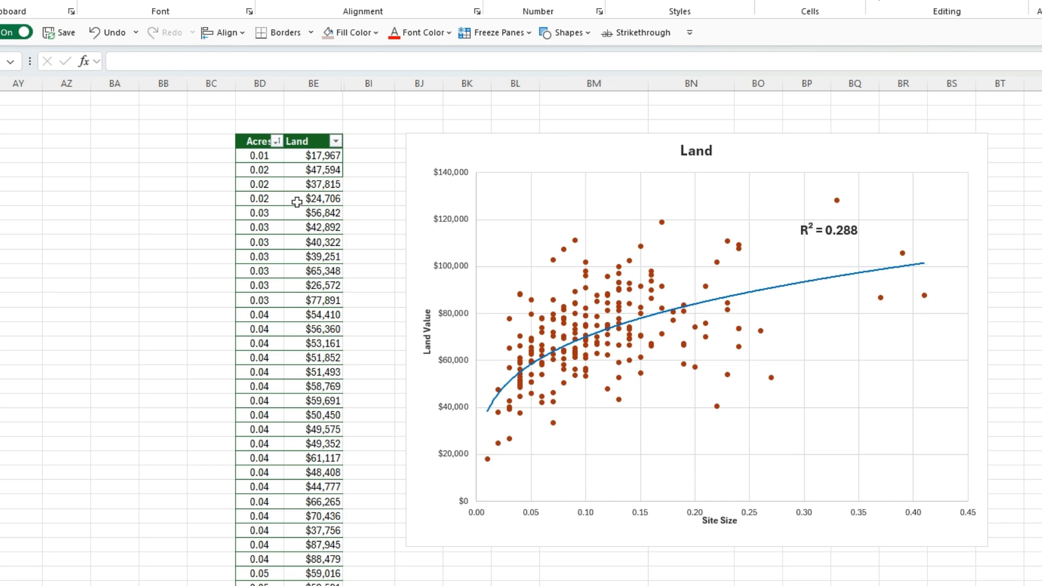
scroll(315, 228, down, 6)
scroll(309, 247, up, 6)
click(845, 236)
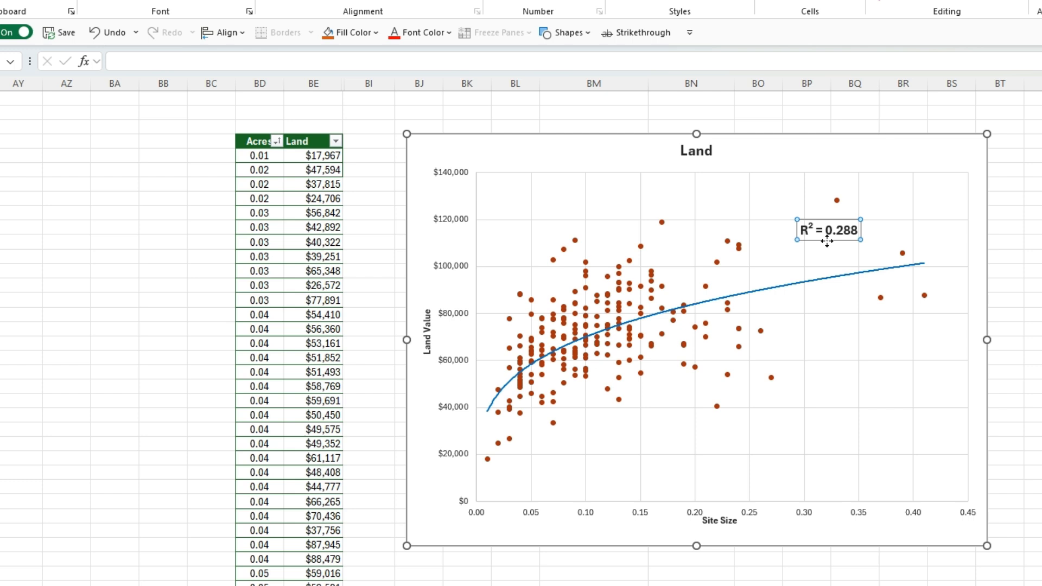
click(835, 256)
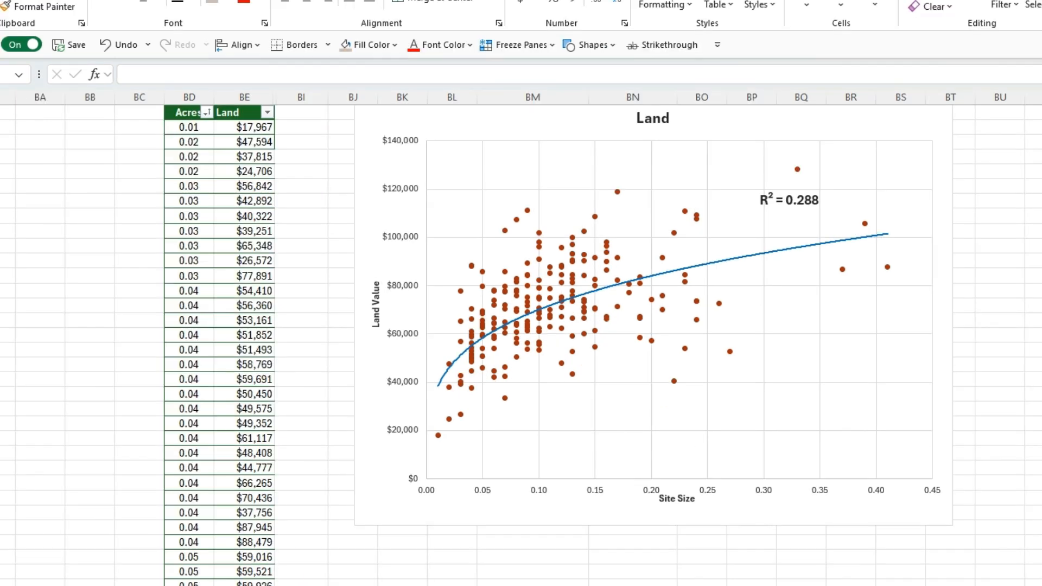
scroll(678, 494, up, 1)
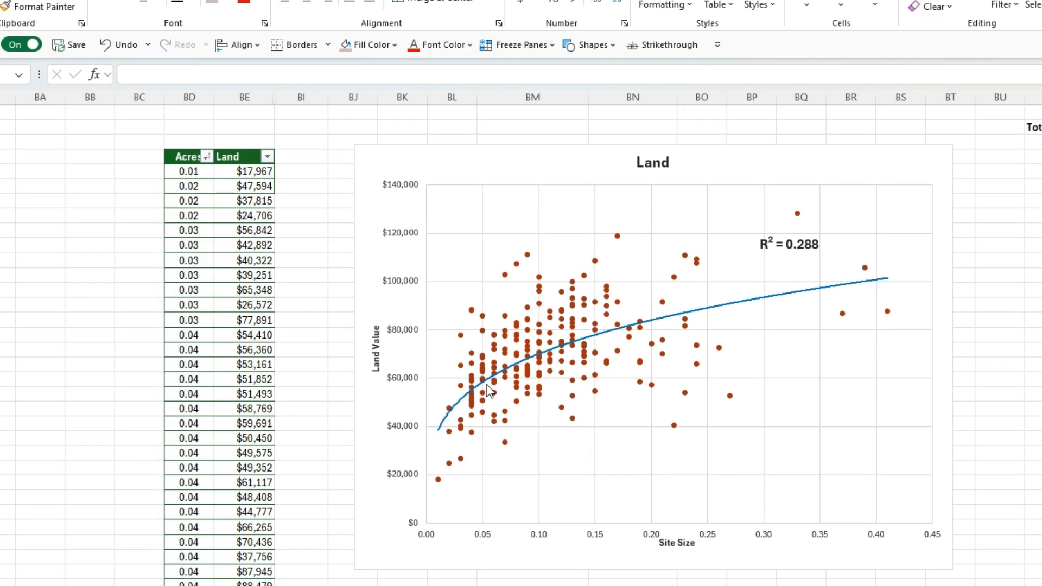
Step: Shift the yellow curve above and below the Land chart's trendline to compare fits, and delete it
click(1027, 304)
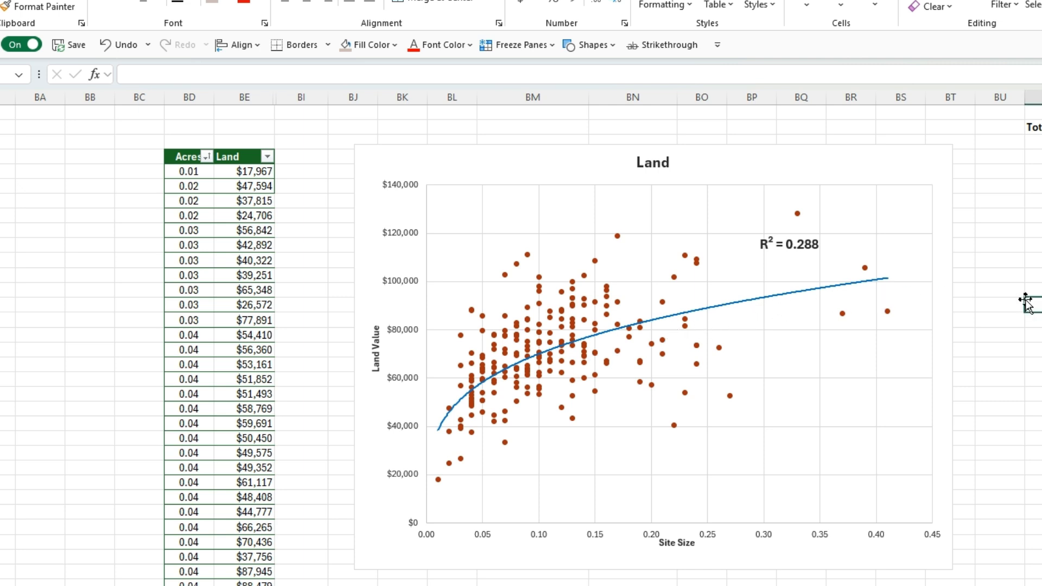
click(1026, 301)
drag(1025, 301, 529, 294)
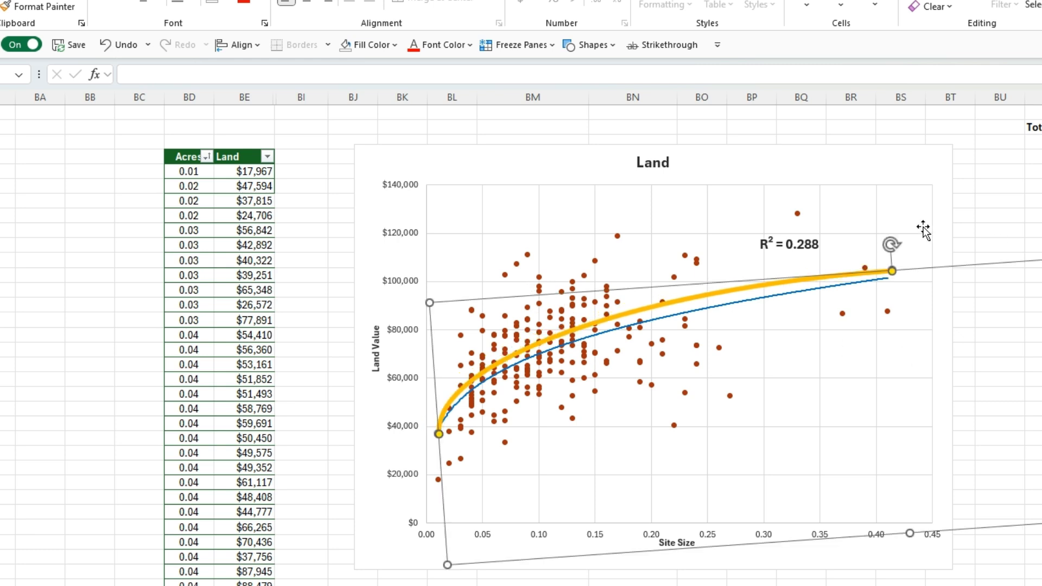
drag(891, 244, 894, 245)
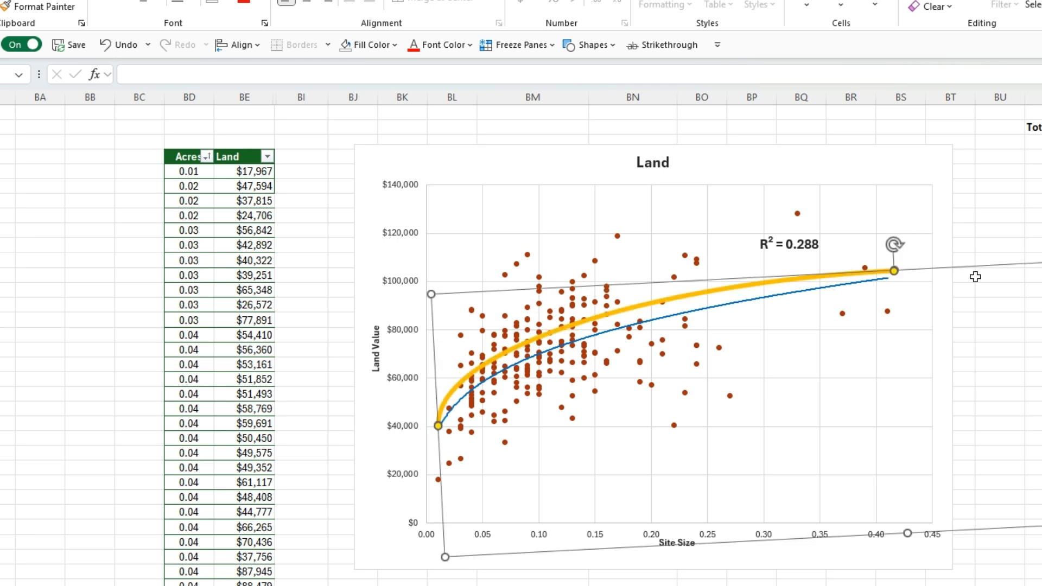
mouse_move(986, 263)
mouse_down()
mouse_move(986, 281)
mouse_move(980, 266)
mouse_up()
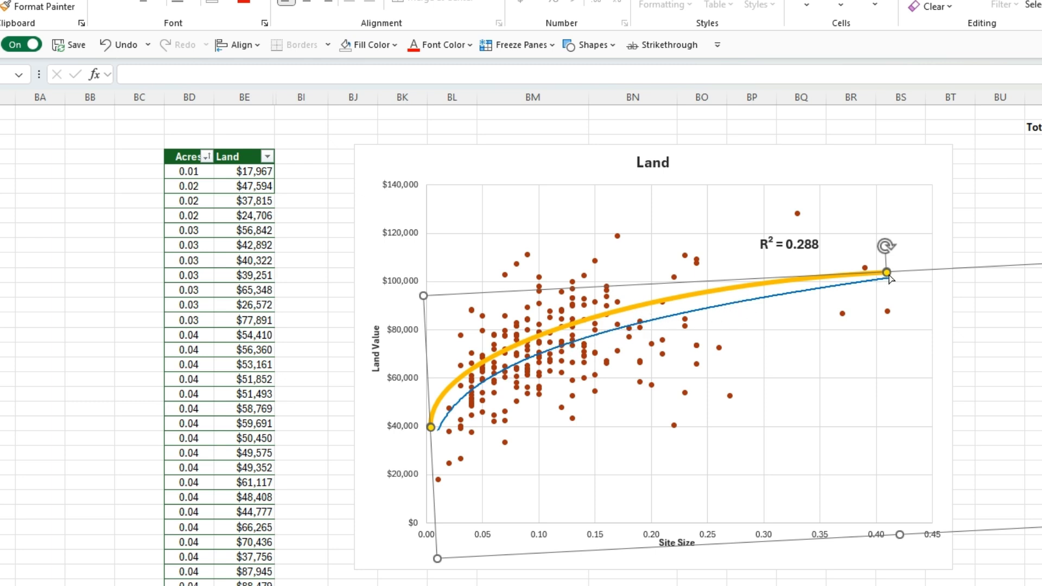
drag(981, 263, 993, 291)
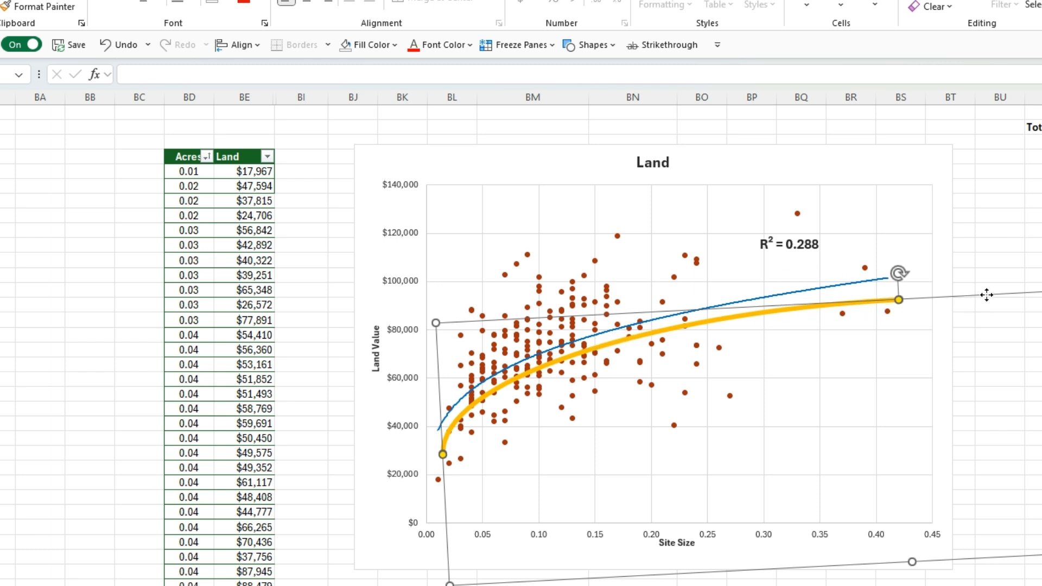
key(Delete)
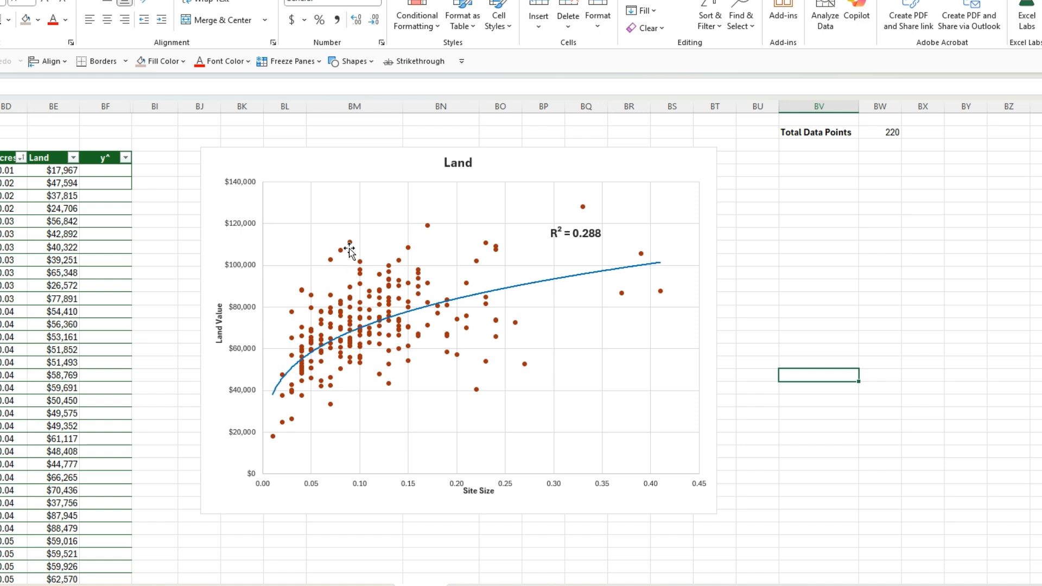
Step: Display the equation of the power trendline on the Land scatter chart
click(56, 171)
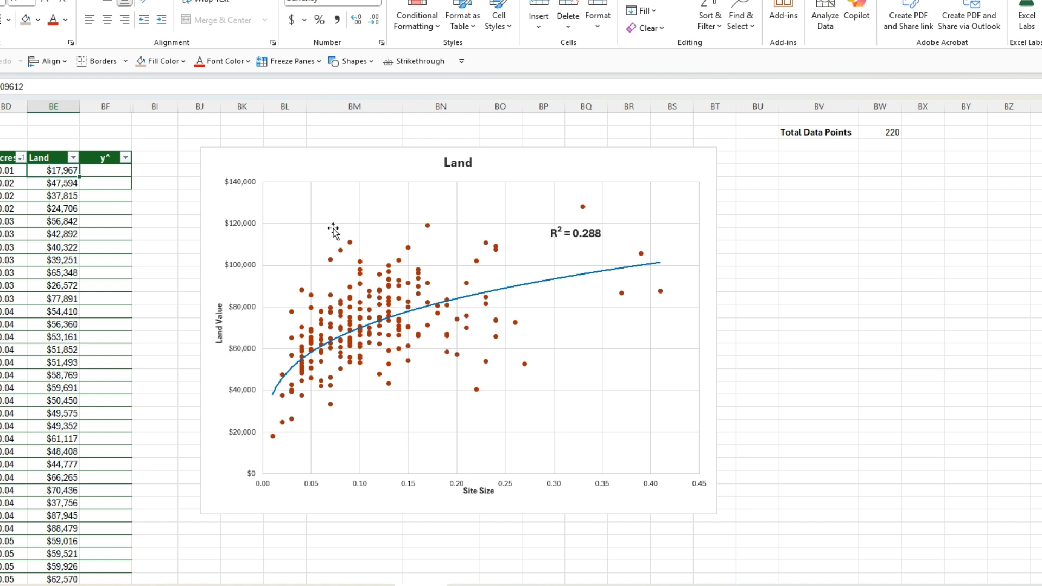
double_click(536, 288)
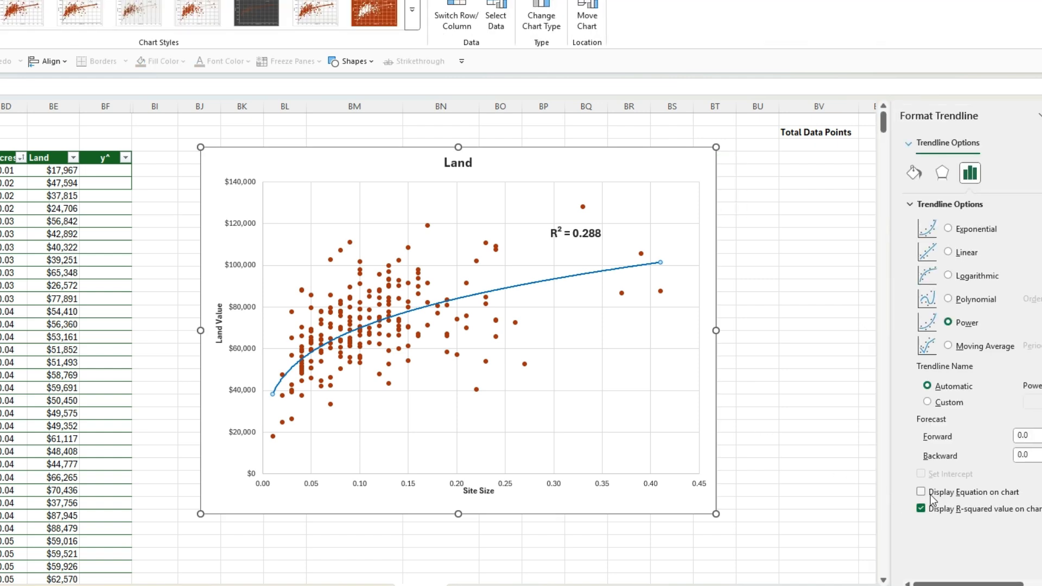
click(921, 492)
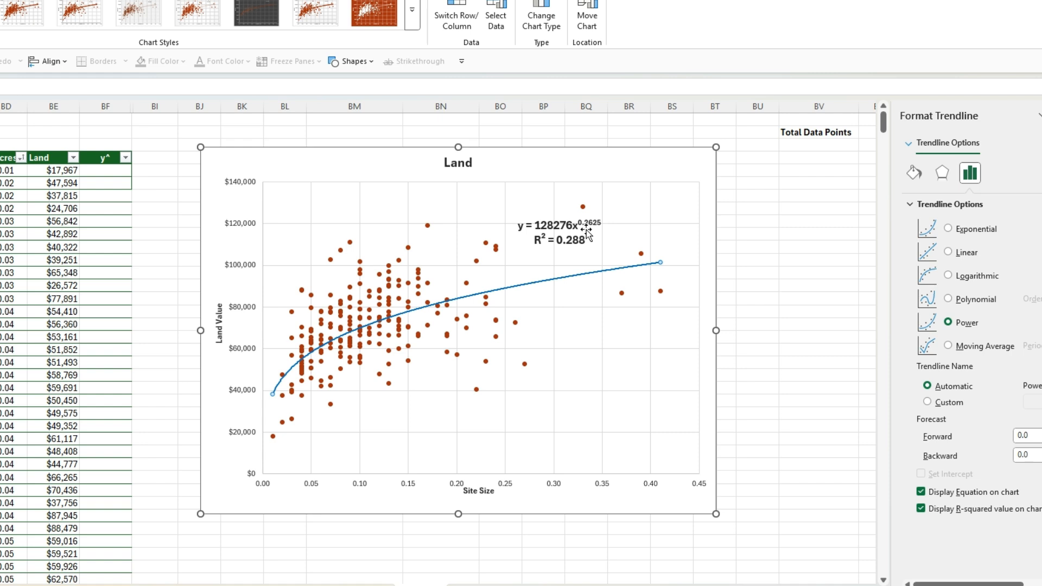
click(103, 173)
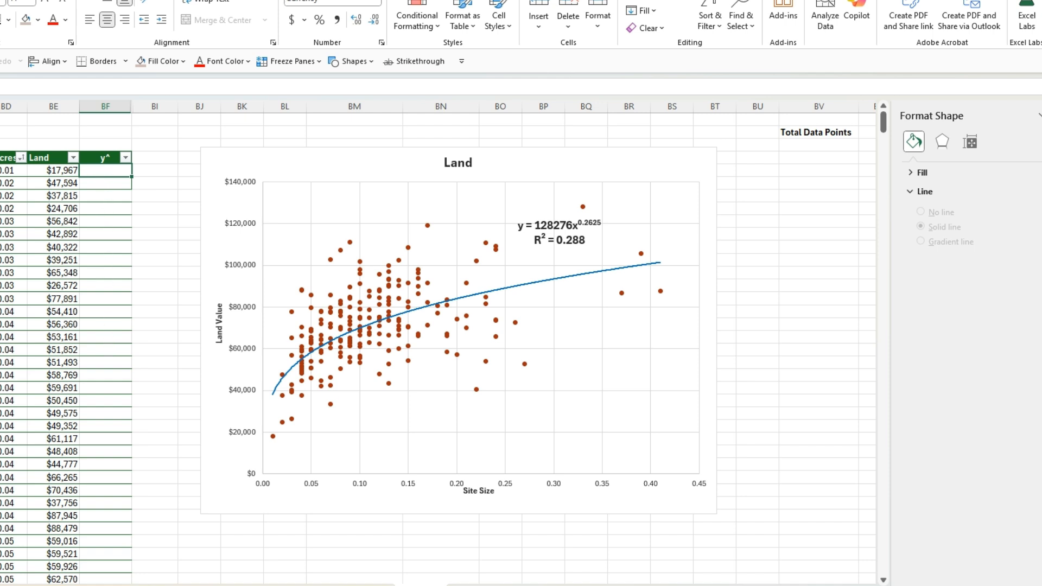
click(139, 87)
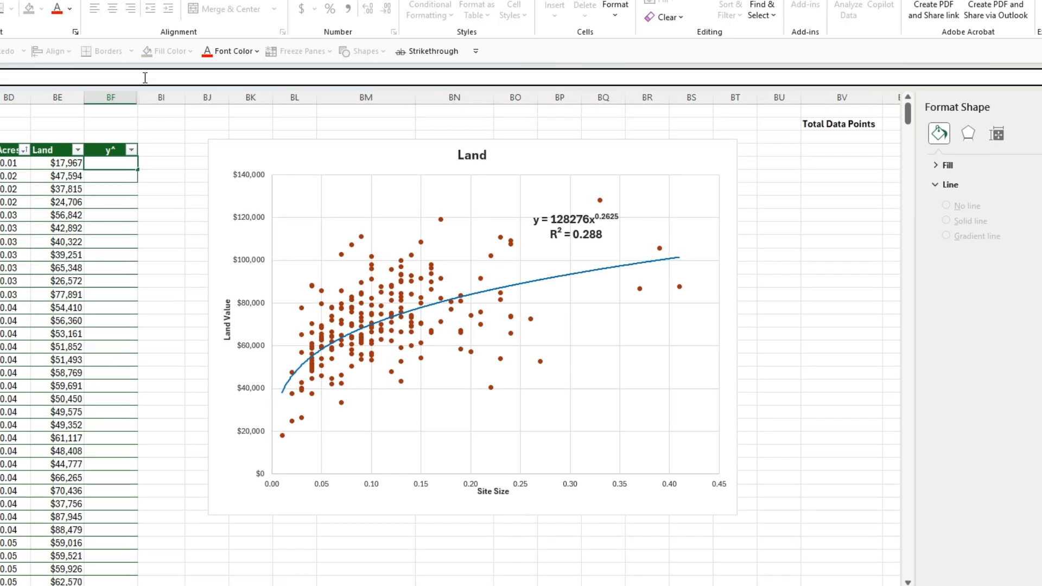
text(=128276 *()
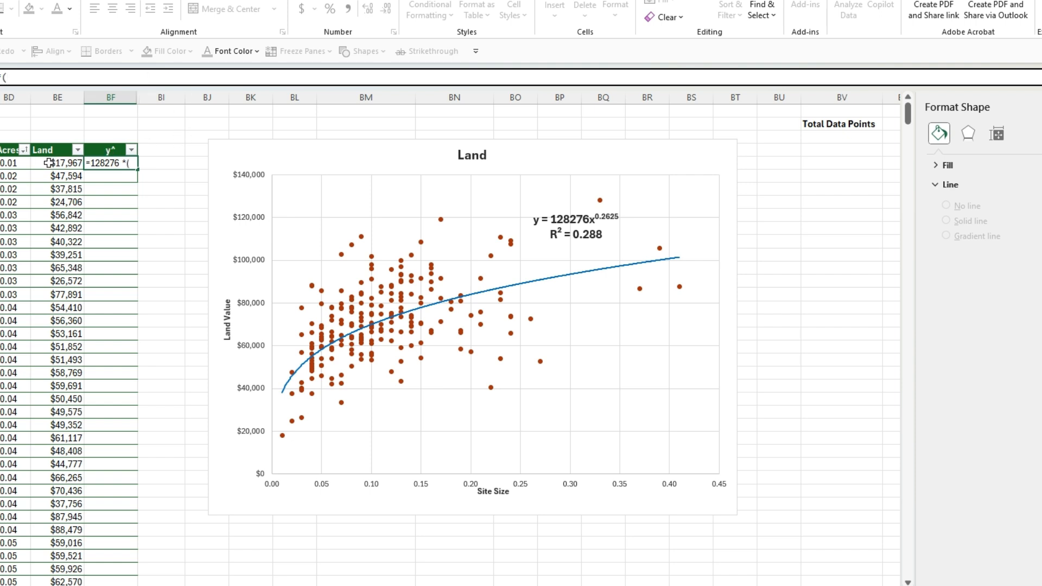
click(4, 163)
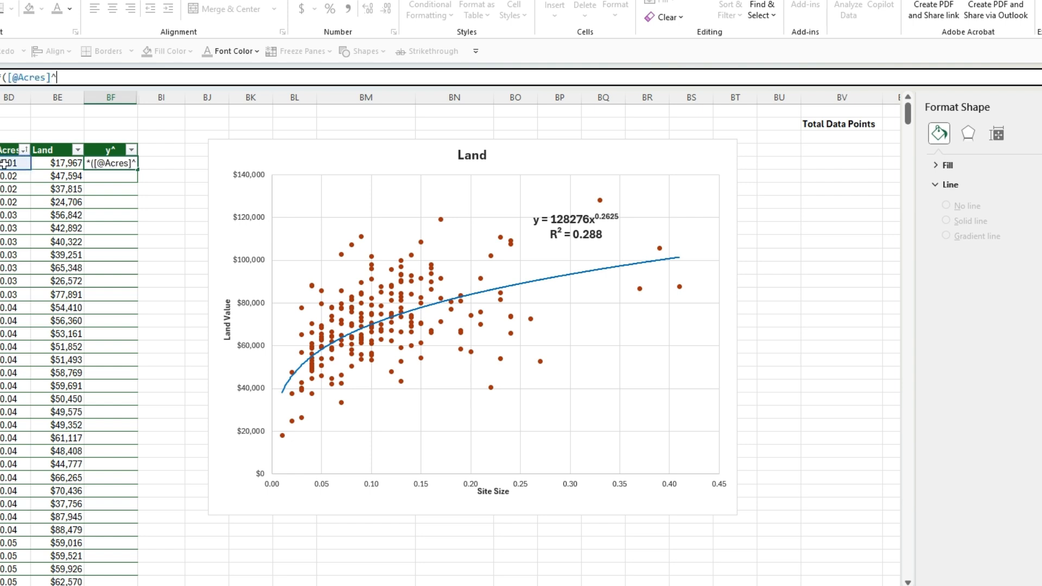
text(^0.2625))
key(Return)
text(4)
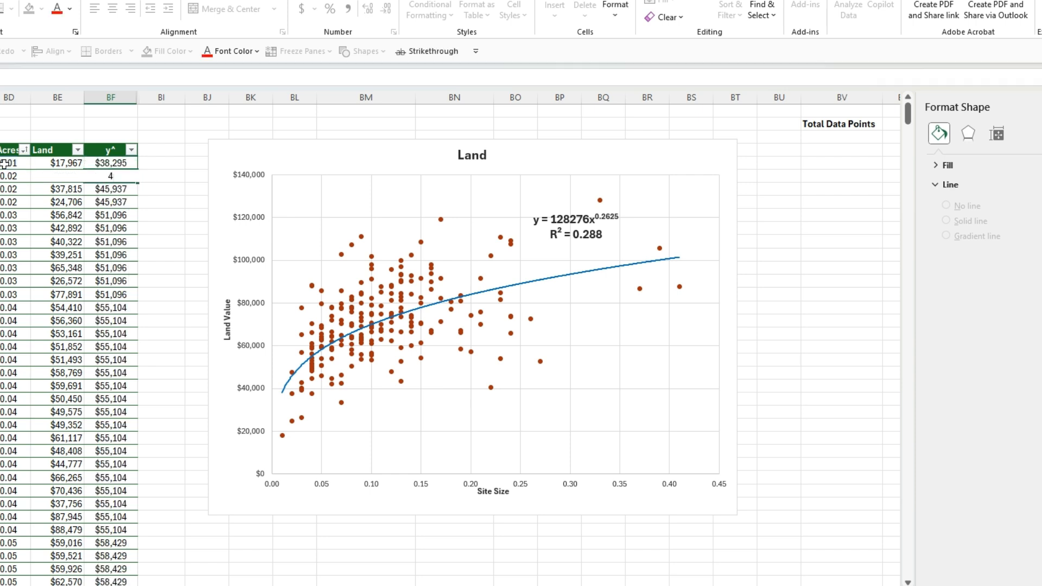
key(Escape)
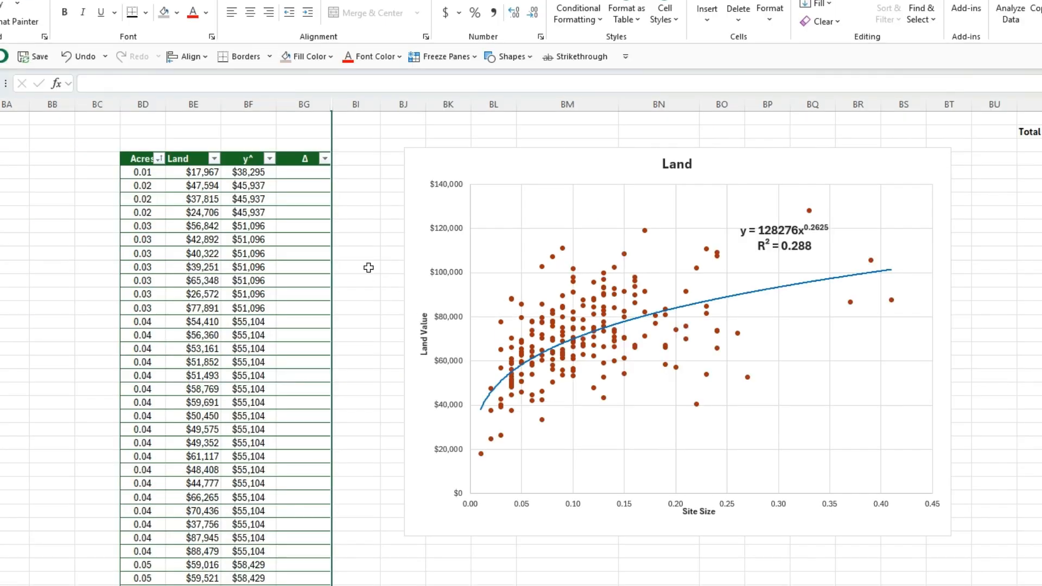
click(363, 149)
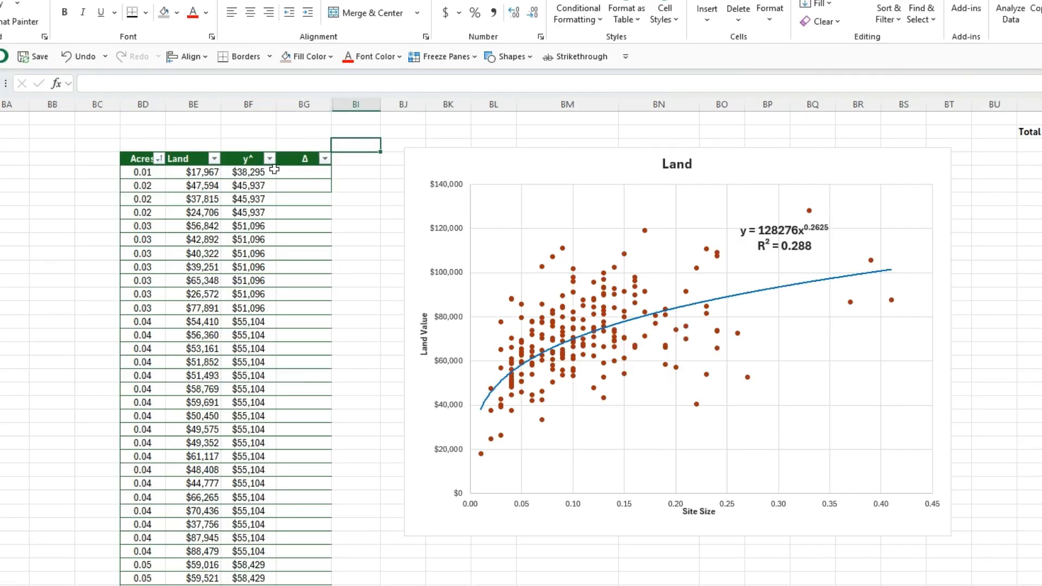
click(246, 174)
click(201, 172)
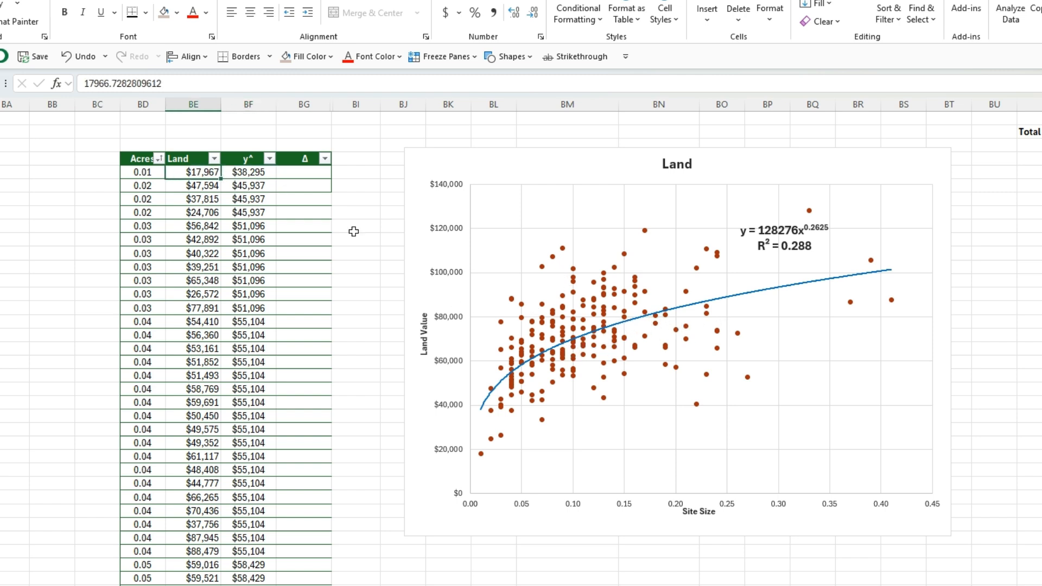
click(303, 172)
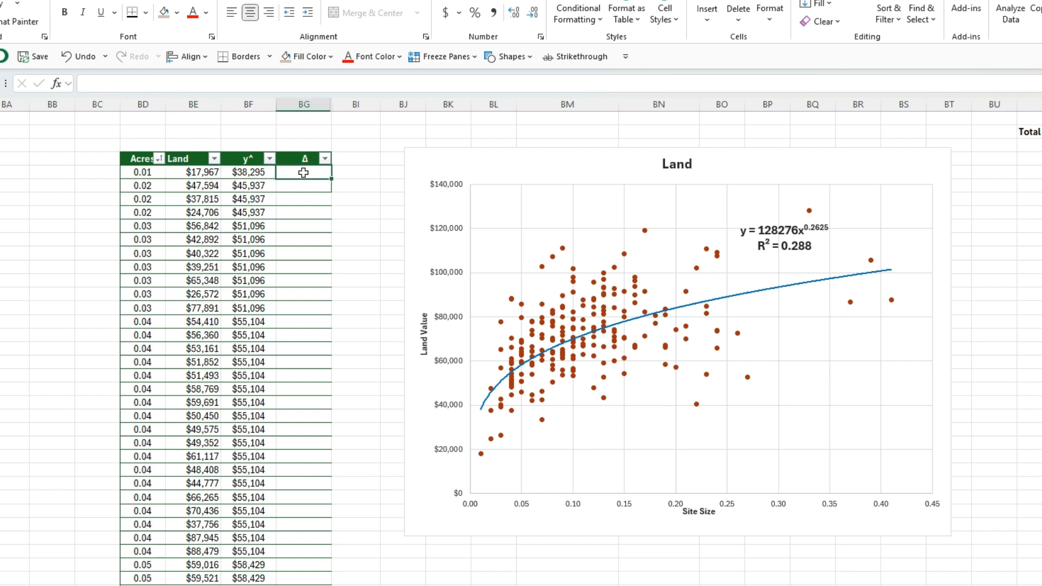
text(=)
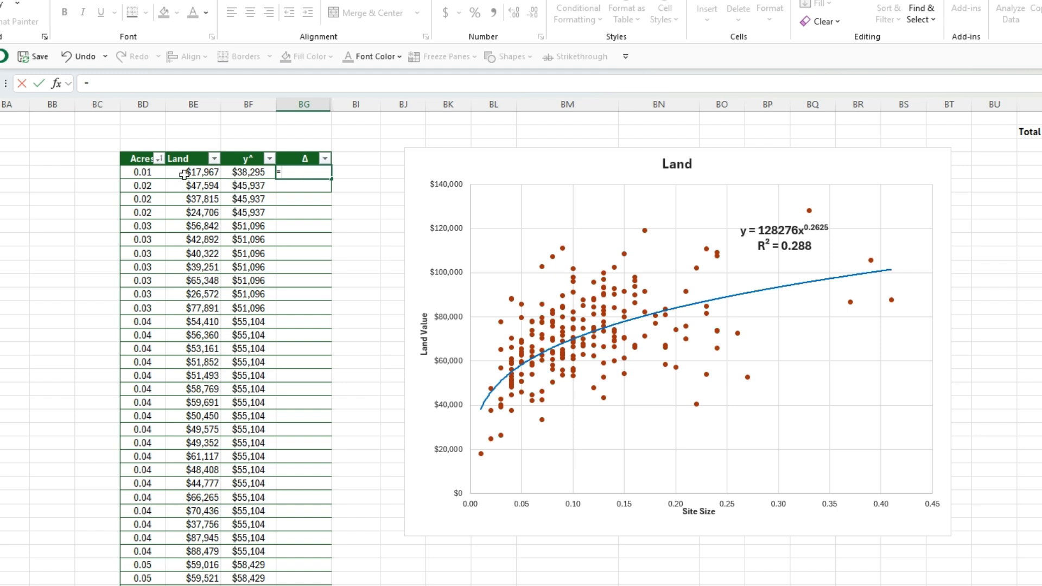
click(183, 172)
text(-)
click(244, 173)
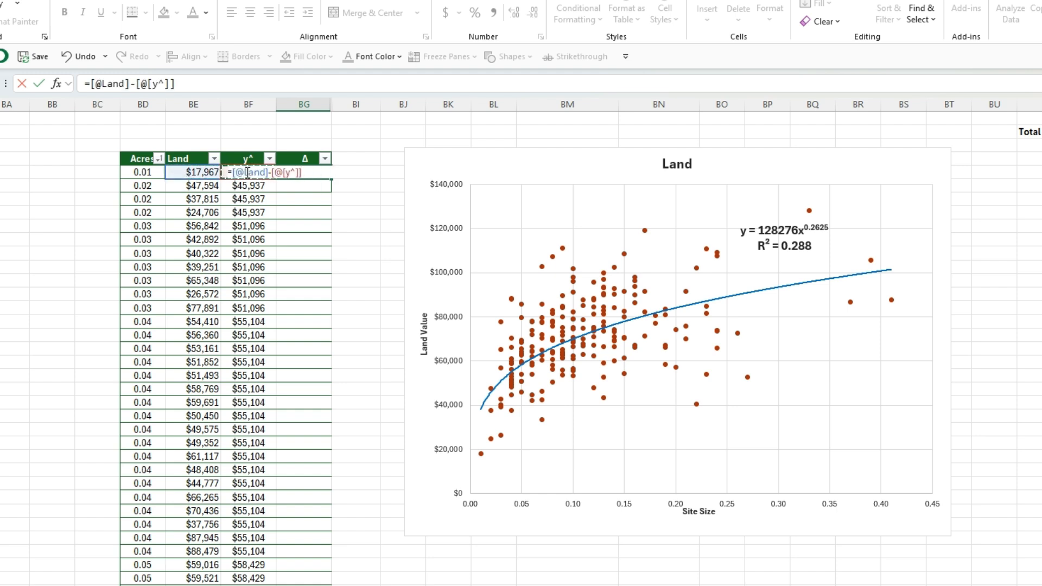
key(Return)
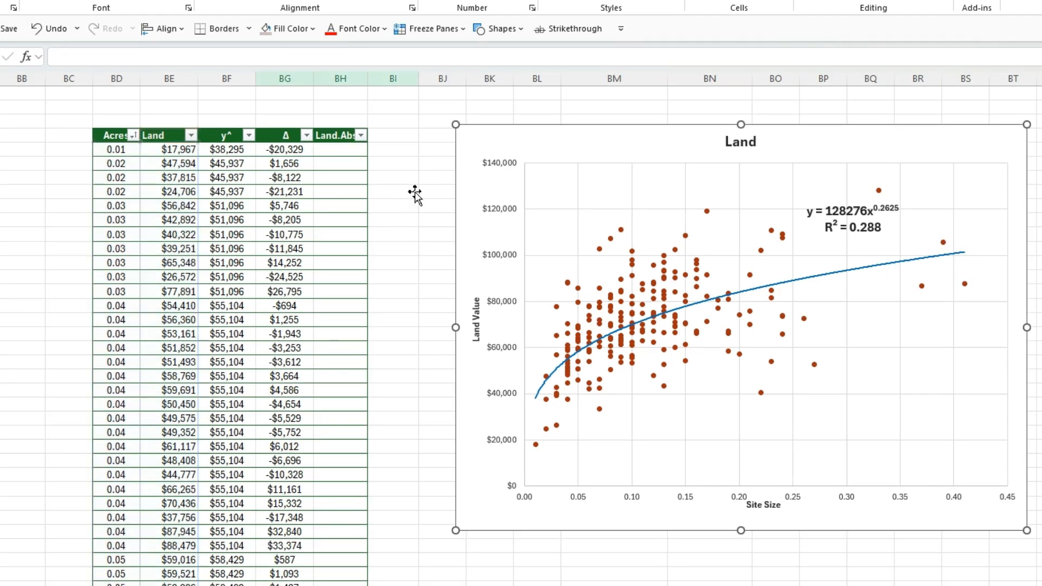
Step: Fill the Land.Abs column with =ABS([@[ Δ]]) and sort the table by that column from smallest to largest
key(Escape)
click(441, 176)
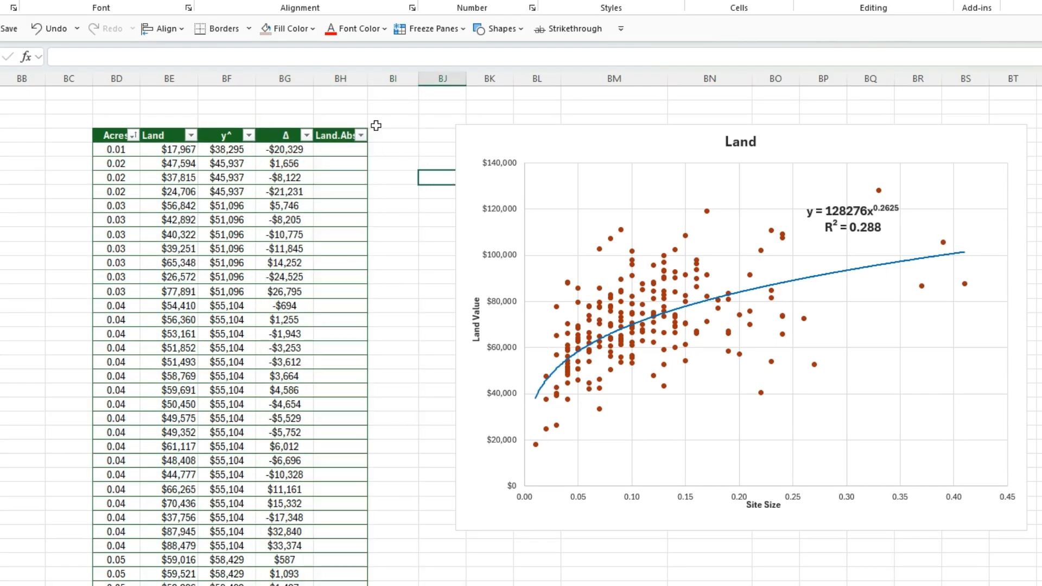
click(332, 136)
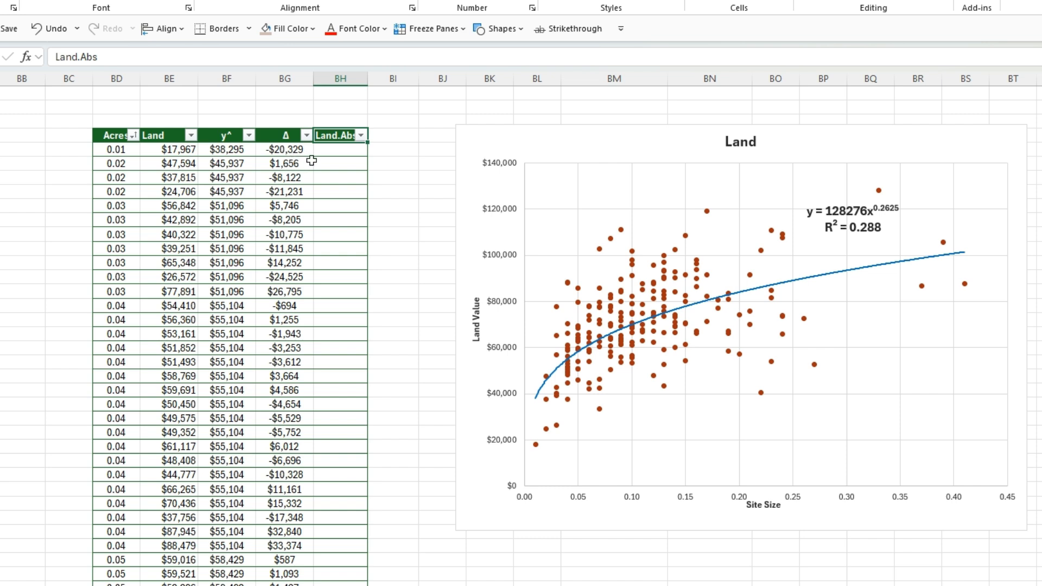
click(341, 149)
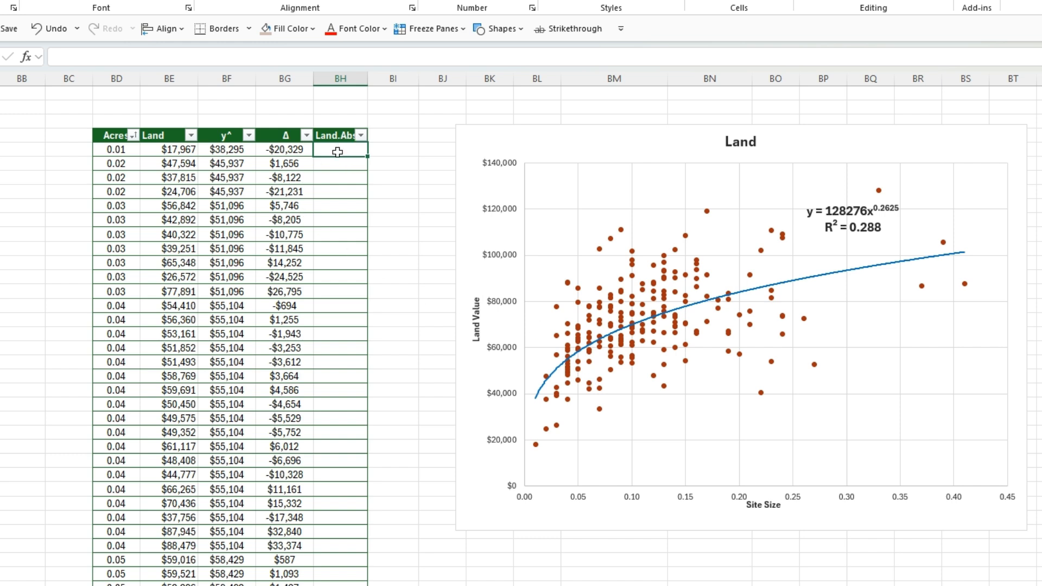
text(=a)
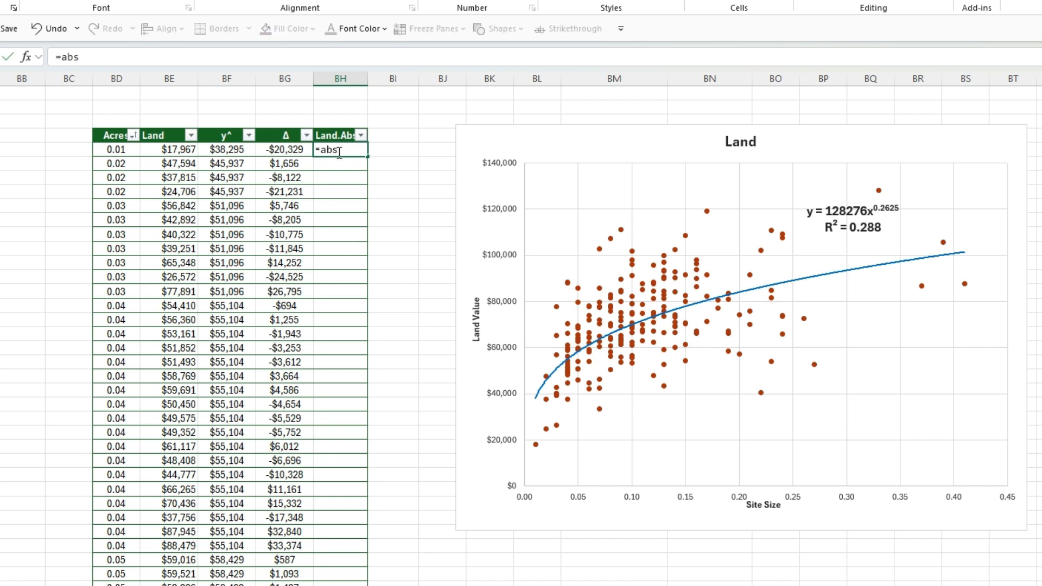
text(bs)
key(Tab)
click(285, 149)
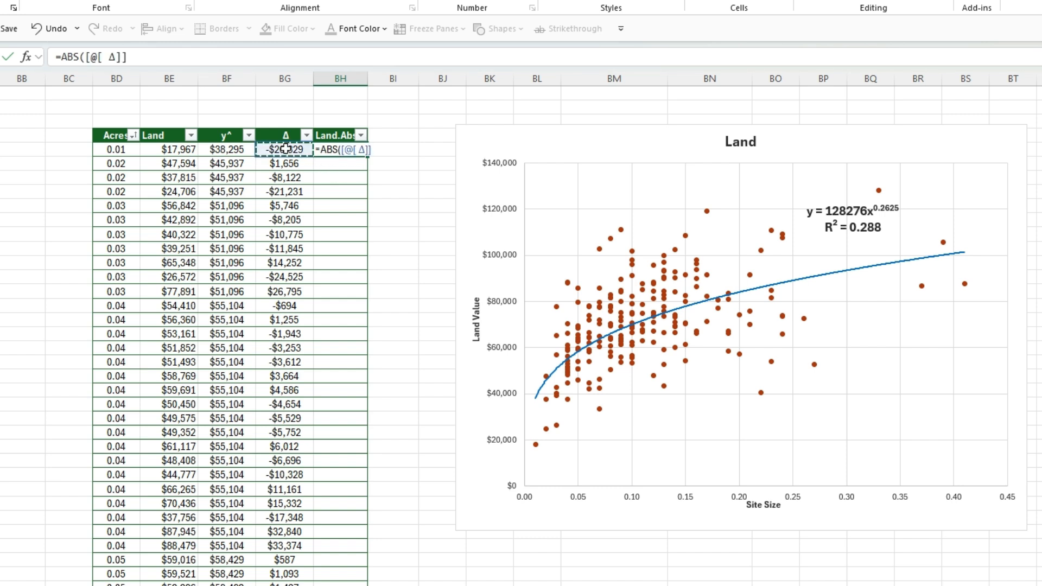
key(Return)
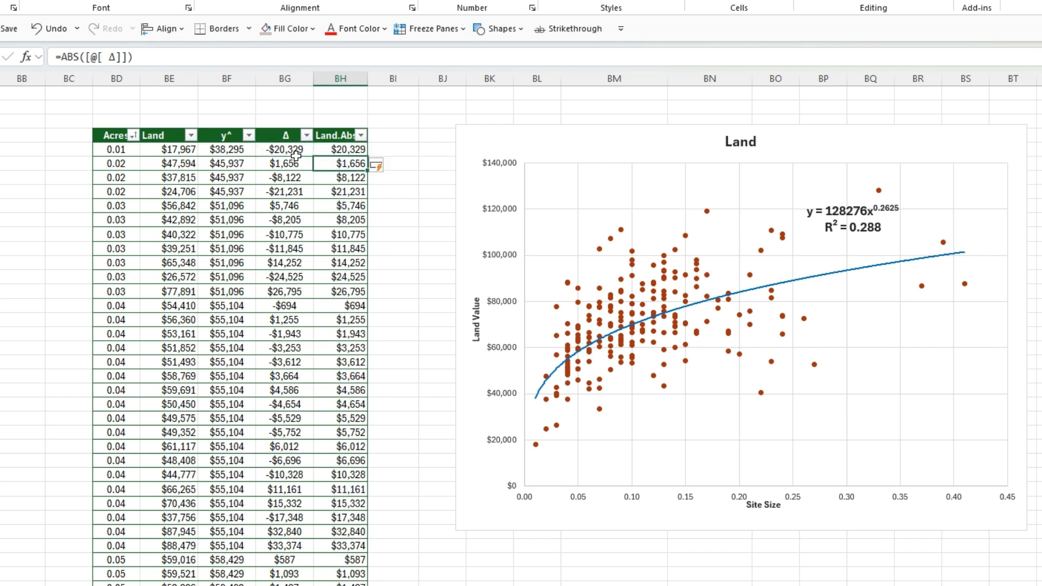
click(362, 137)
click(335, 149)
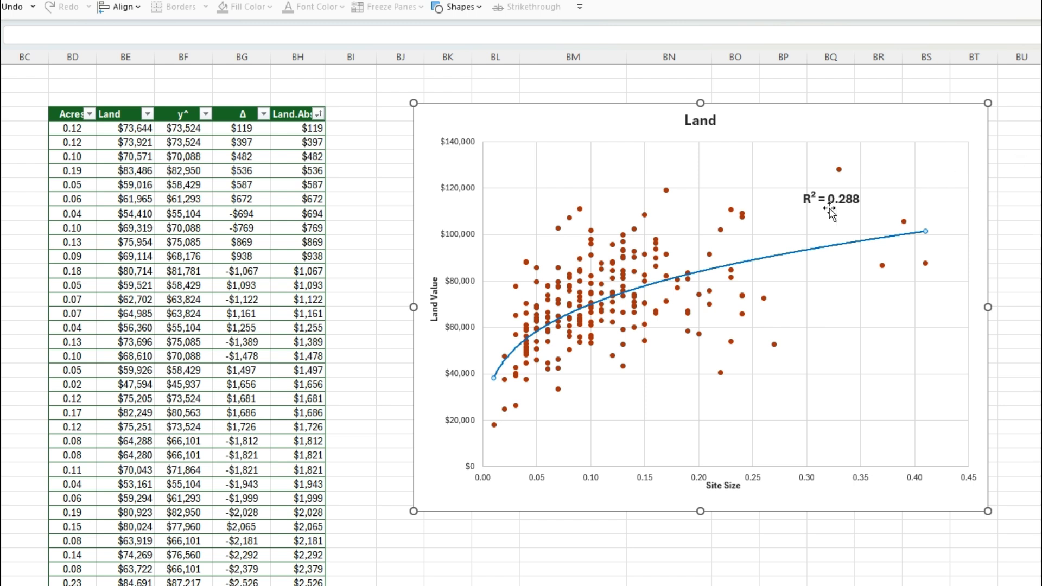
Step: Shorten the Land chart's Acres and Land data range so it ends at the row with the $22,201 Land.Abs value
click(592, 120)
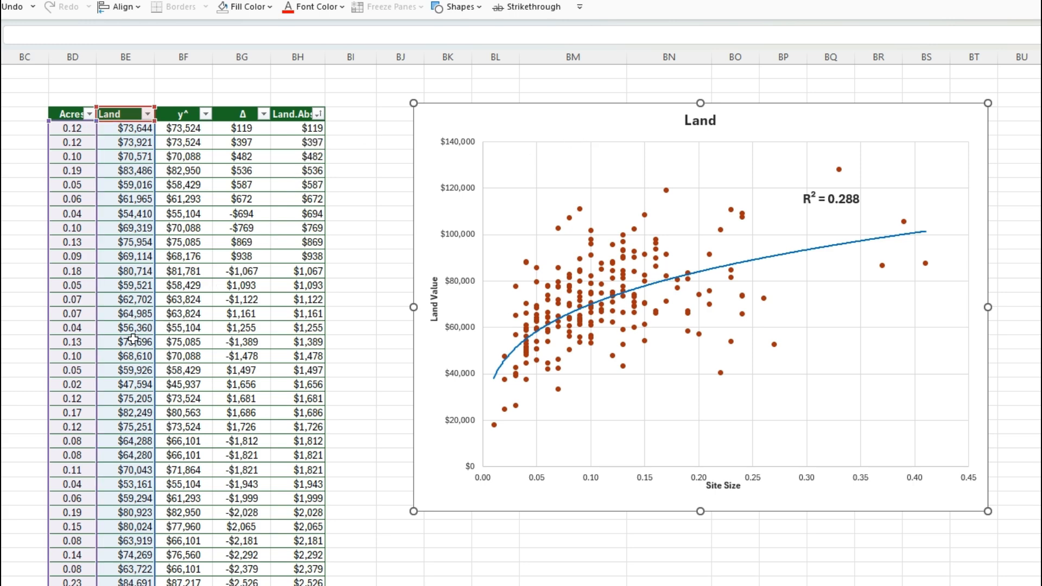
scroll(133, 340, down, 1)
scroll(132, 340, down, 20)
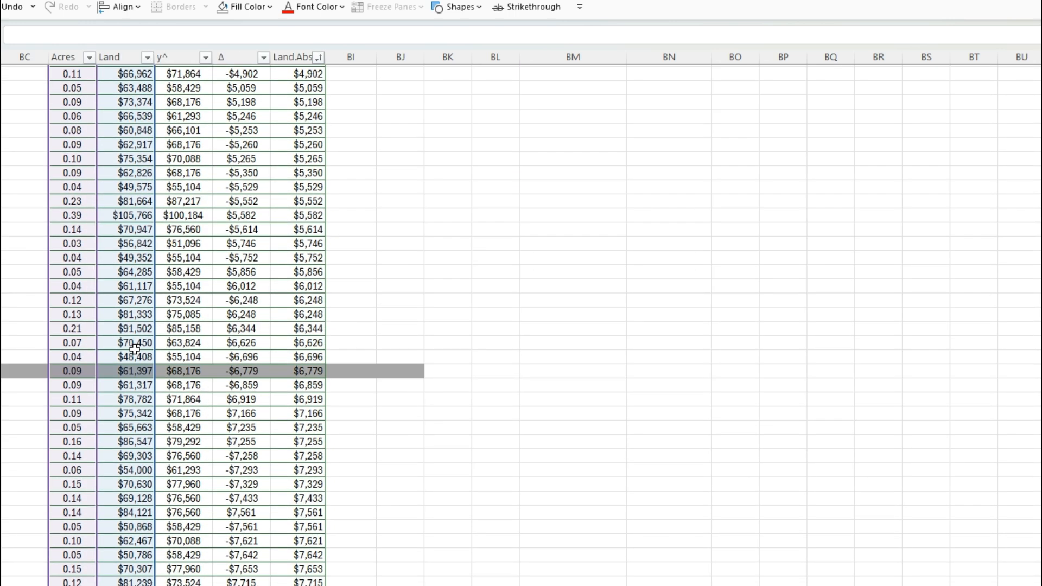
scroll(135, 349, down, 20)
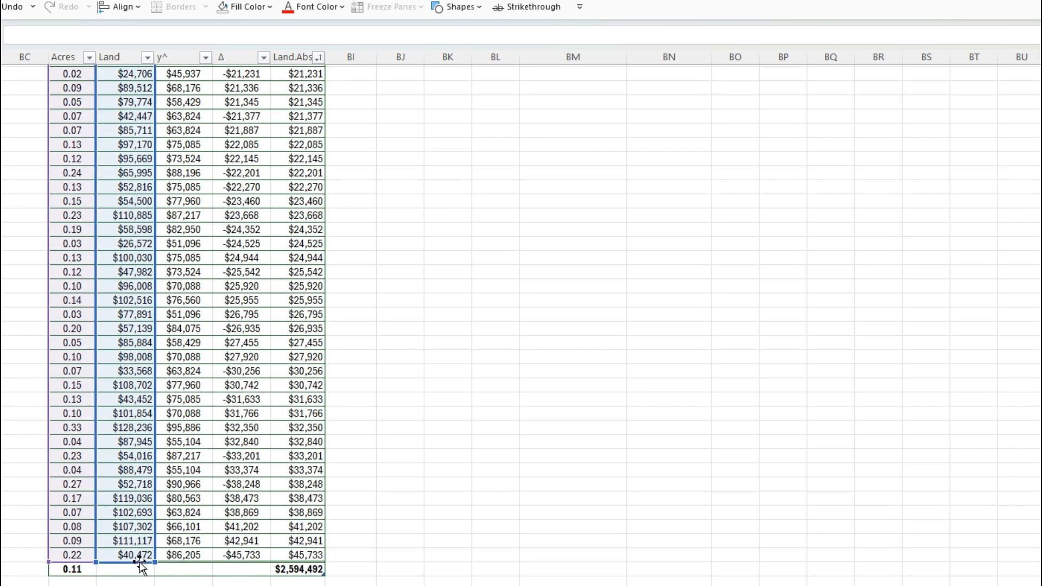
scroll(429, 458, up, 20)
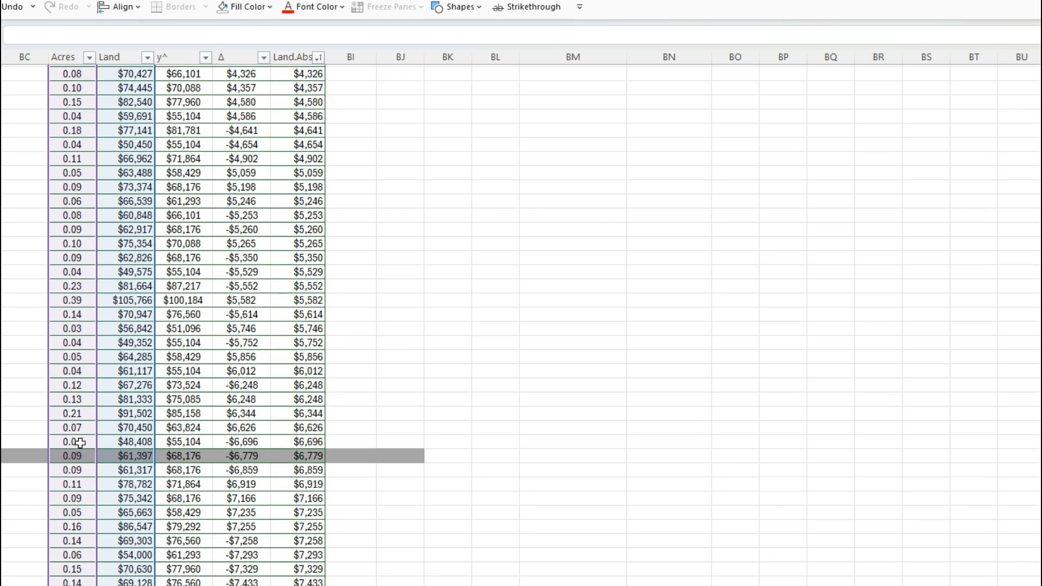
scroll(481, 461, up, 15)
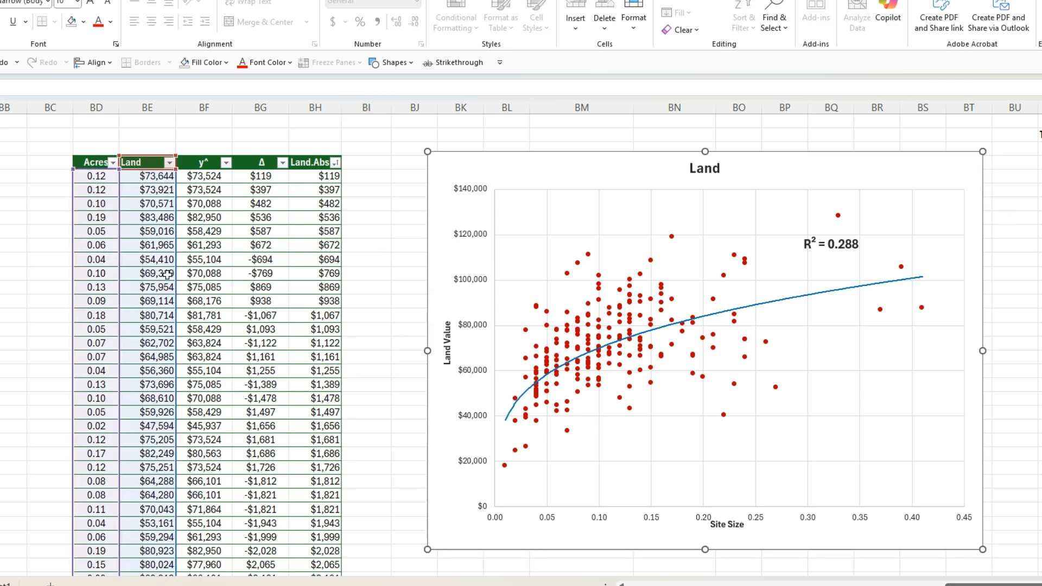
scroll(167, 274, down, 20)
scroll(138, 442, down, 20)
scroll(141, 458, up, 9)
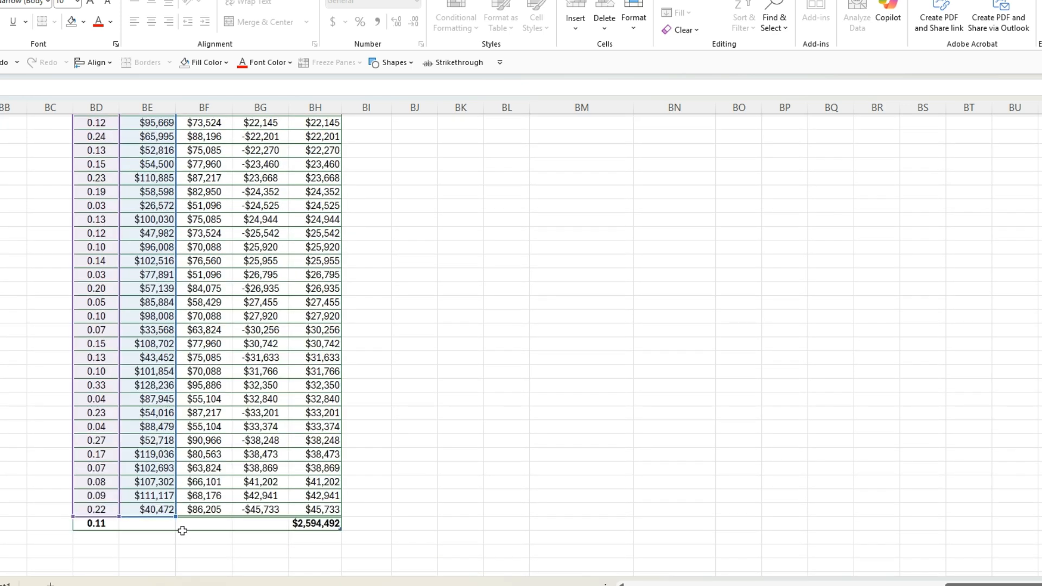
drag(175, 516, 160, 141)
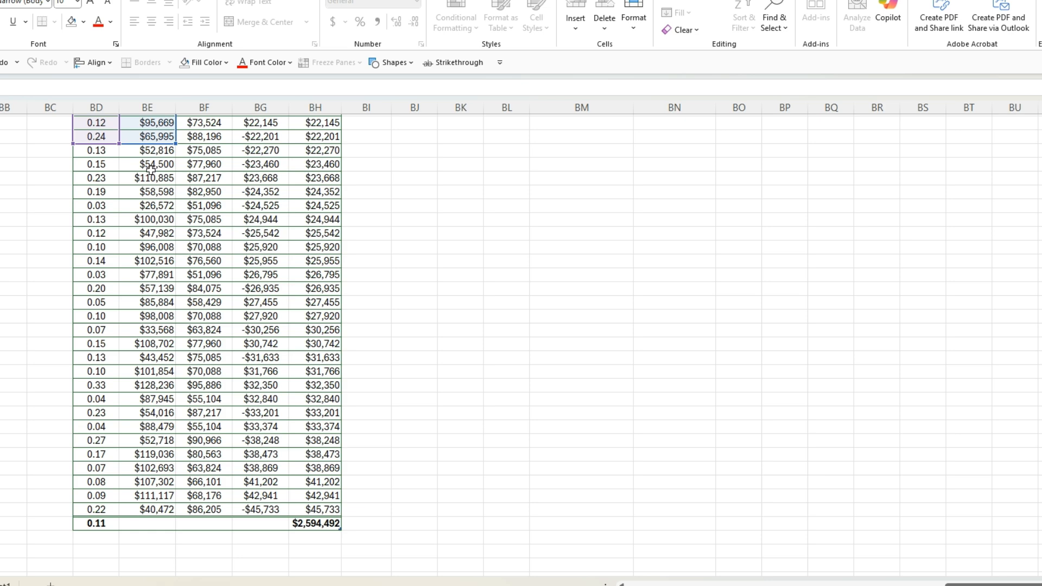
Step: Move the R² label into the empty area below the trendline on the Land chart
scroll(369, 451, up, 20)
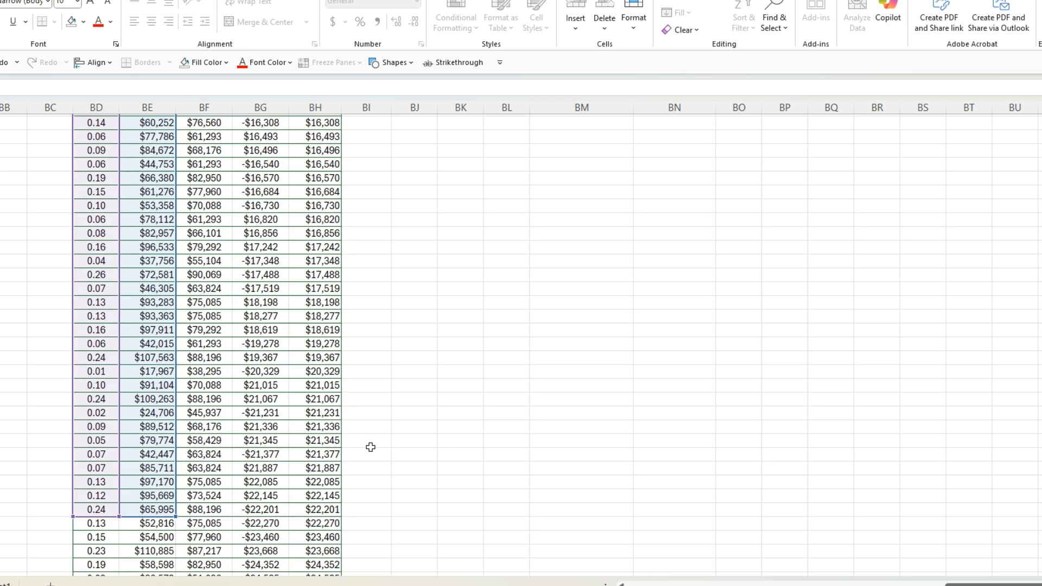
scroll(370, 458, up, 7)
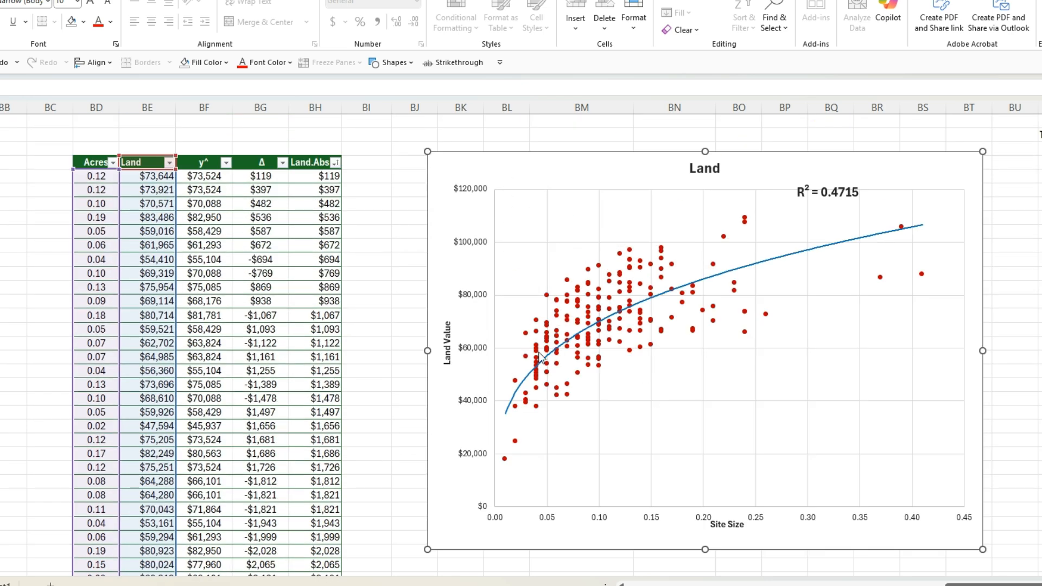
drag(819, 196, 840, 356)
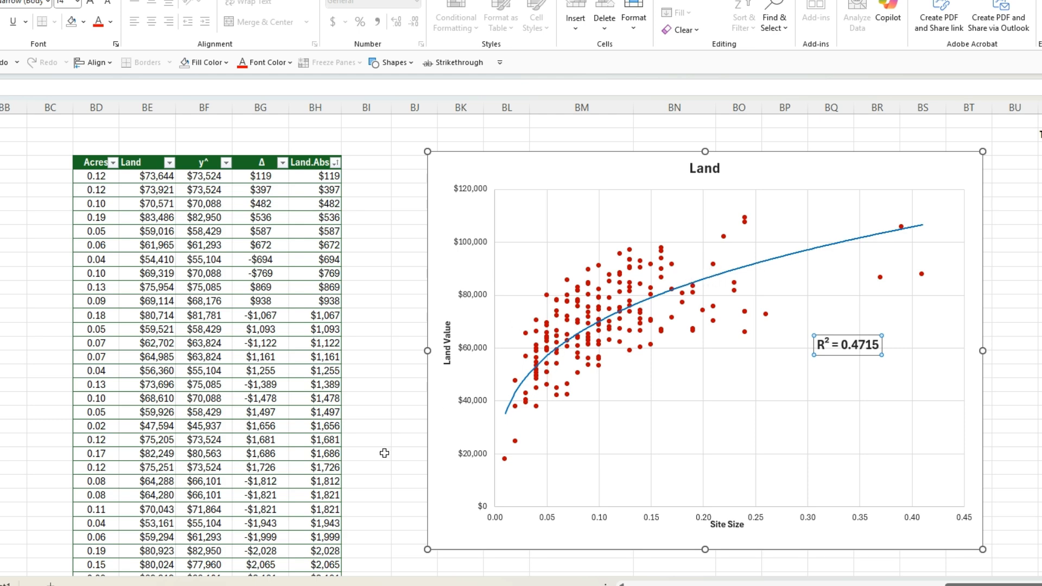
click(462, 315)
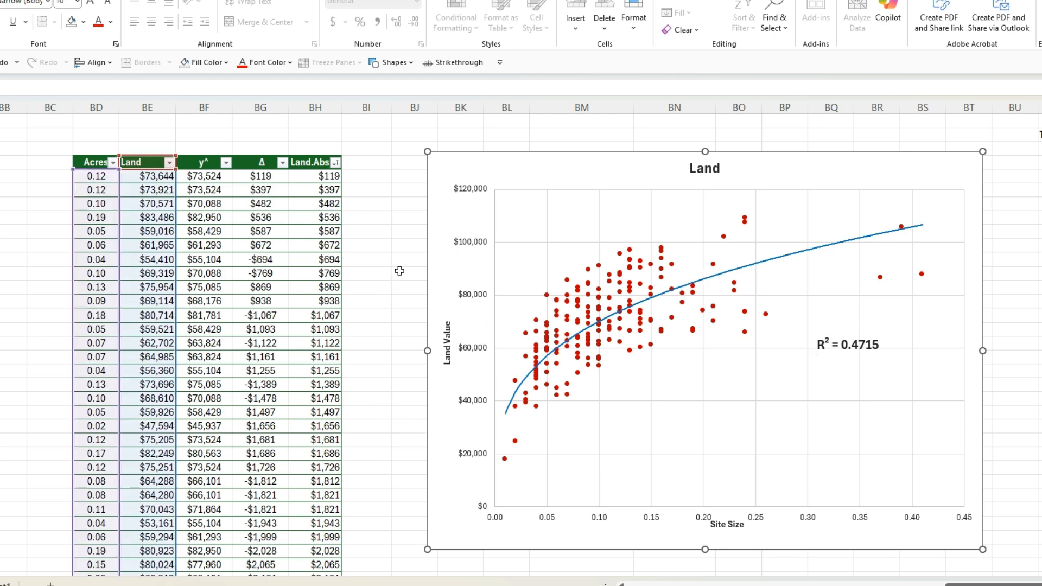
Step: Shorten the Land chart's data range to end at the row with the $16,308 Land.Abs value
scroll(314, 454, down, 20)
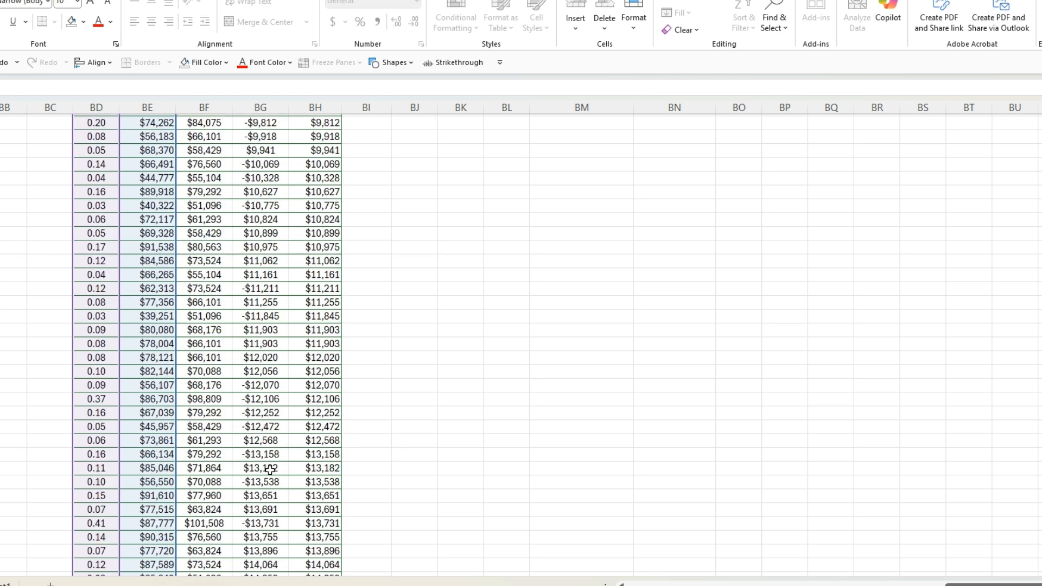
scroll(264, 470, down, 14)
scroll(200, 442, up, 3)
drag(176, 512, 163, 133)
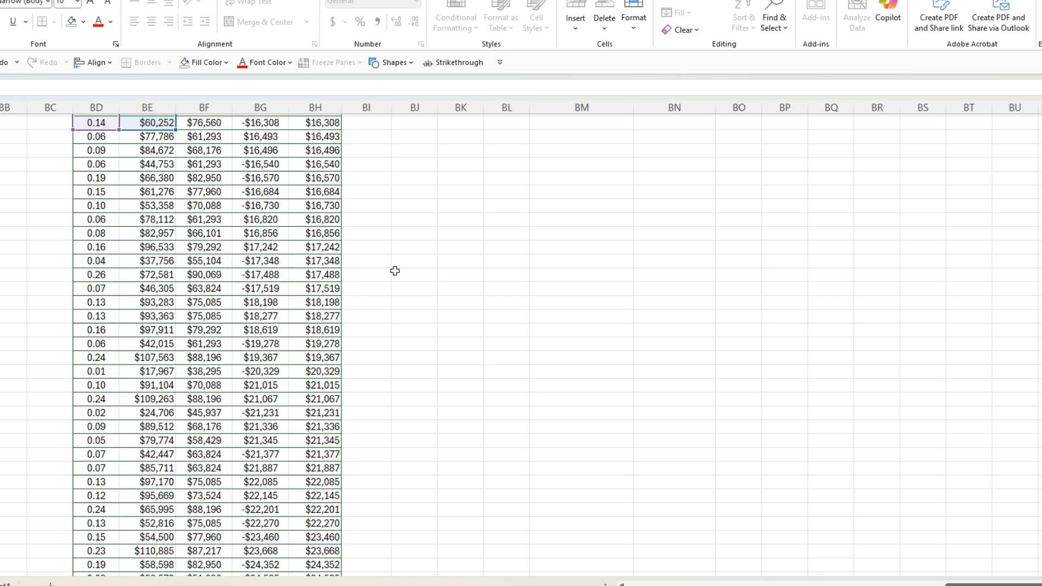
scroll(363, 251, up, 20)
scroll(588, 311, up, 20)
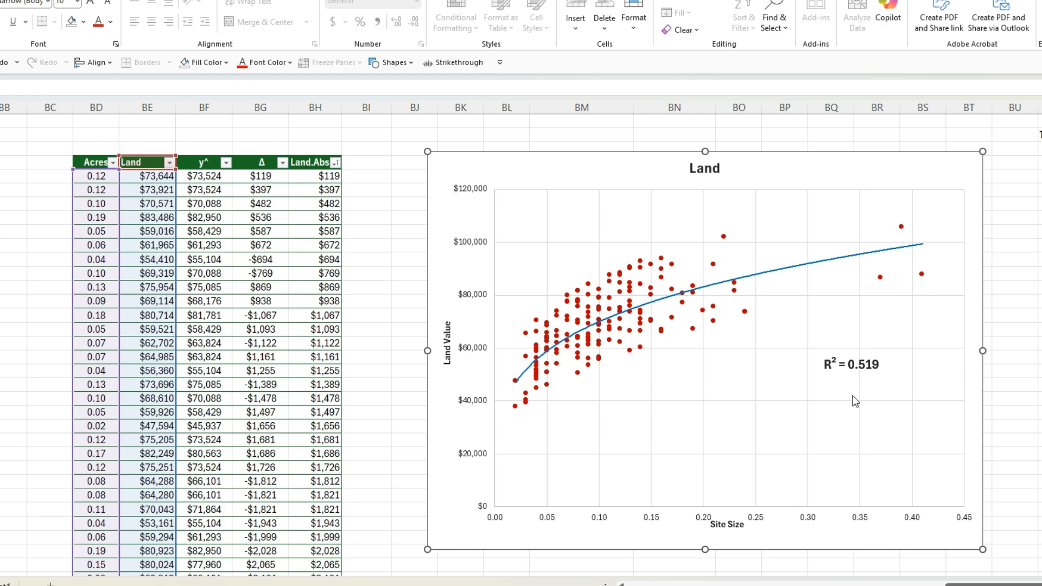
Step: Trim the Land chart's data range further so its last row has the $13,651 Land.Abs value
scroll(365, 437, down, 15)
scroll(350, 461, down, 20)
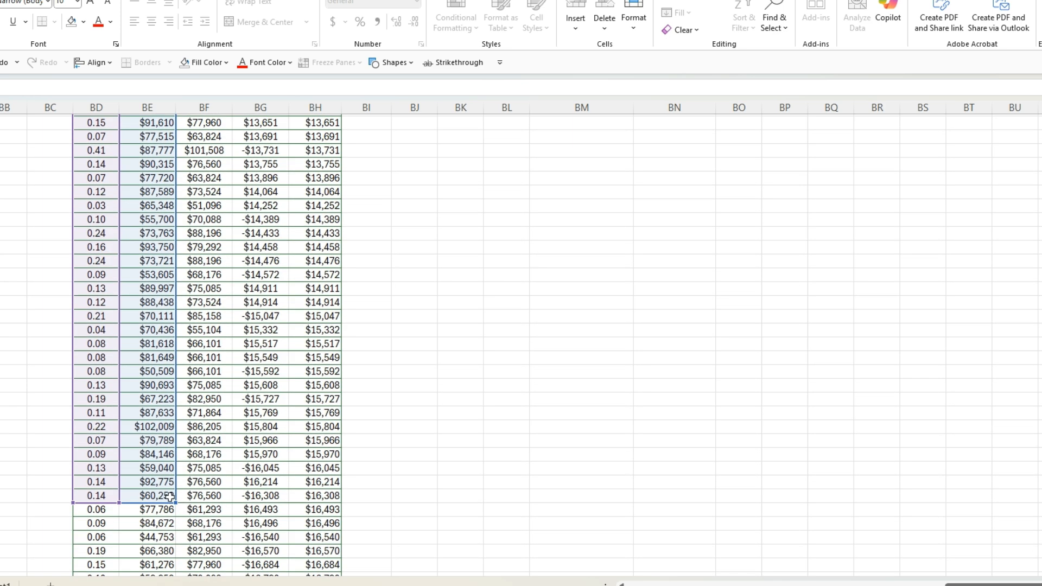
drag(169, 497, 176, 137)
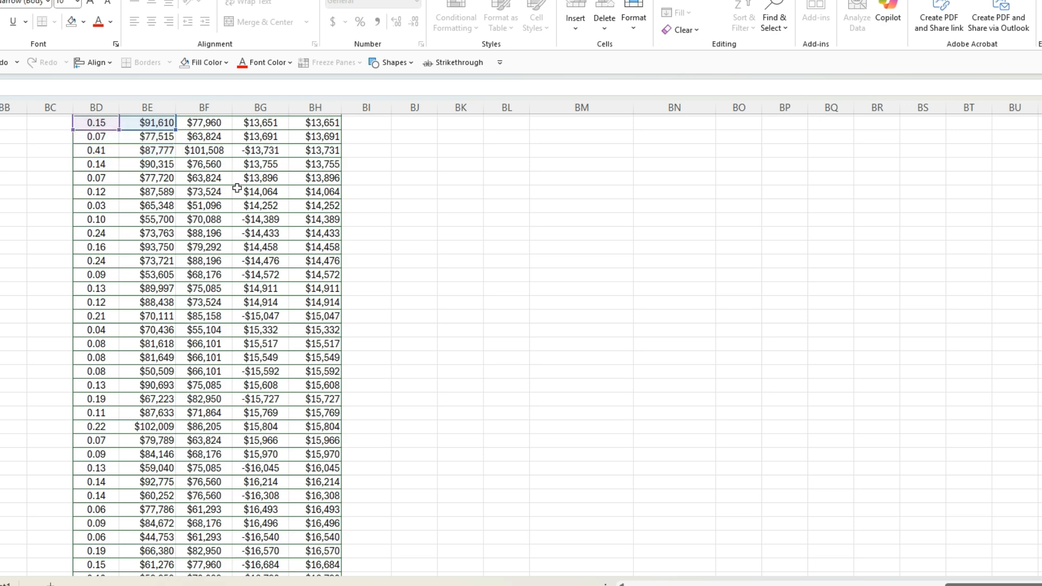
scroll(662, 467, up, 20)
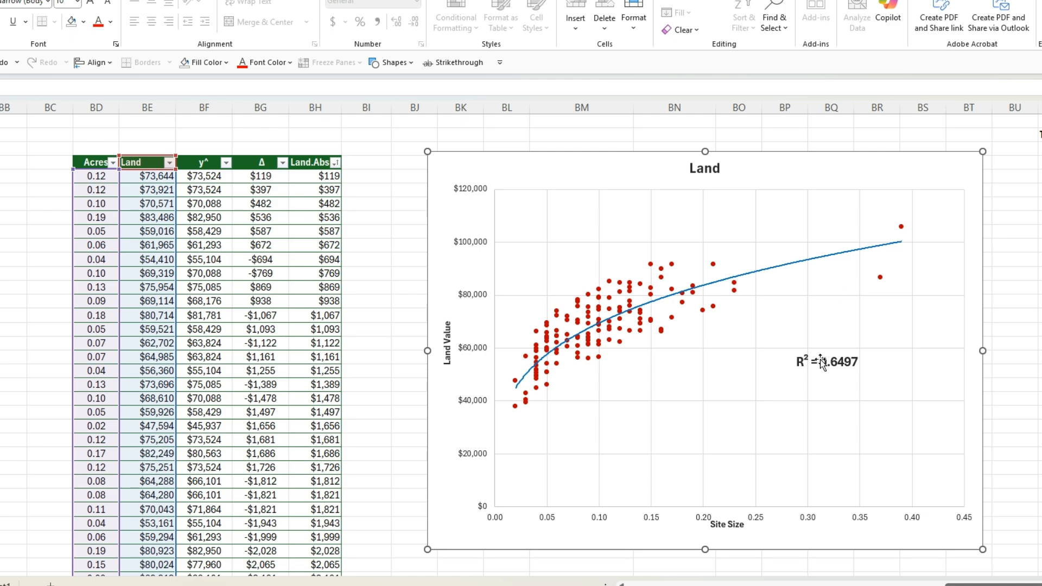
Step: Reduce the Land chart's data range in two stages, ending at the $10,328 and finally the $8,606 Land.Abs row
scroll(368, 418, down, 20)
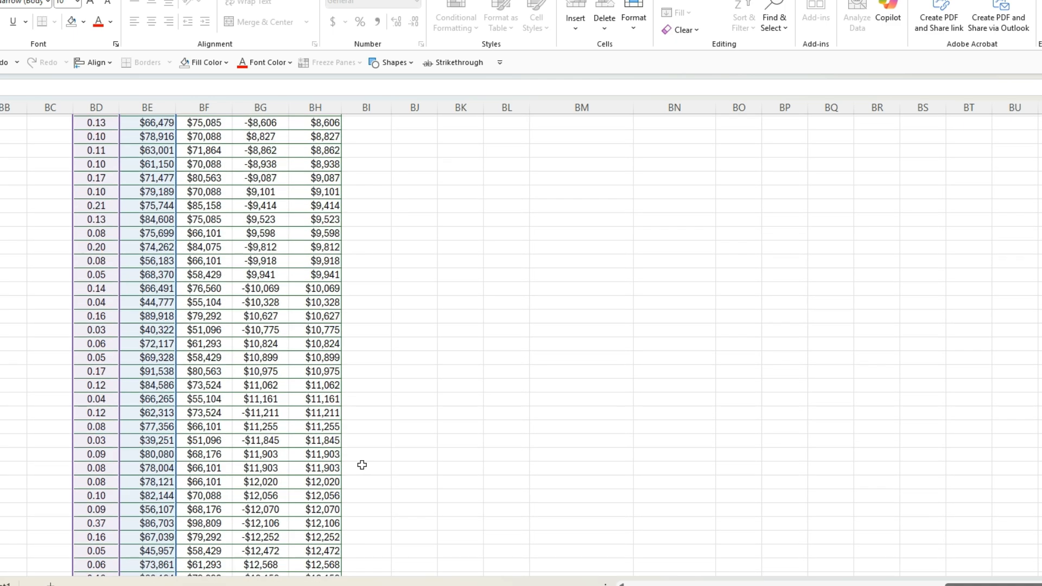
scroll(381, 468, up, 5)
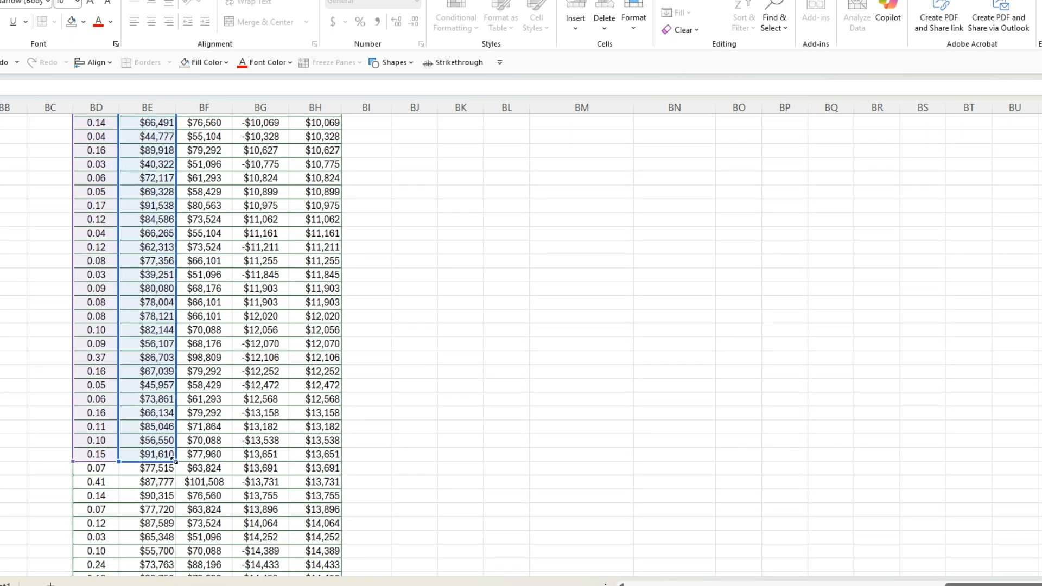
drag(176, 442, 177, 143)
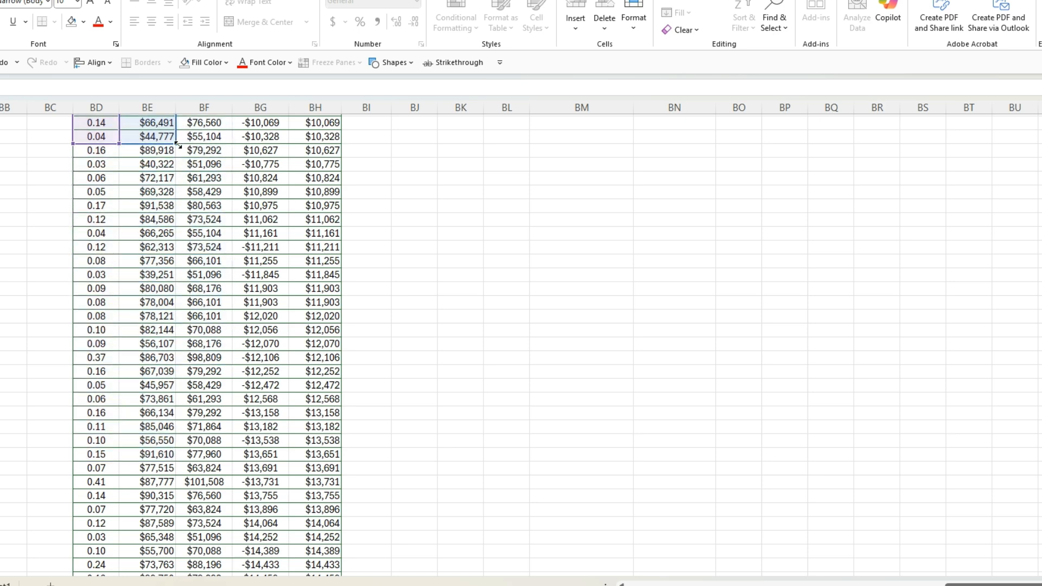
scroll(447, 279, up, 3)
scroll(446, 279, up, 3)
drag(176, 392, 192, 217)
scroll(543, 367, up, 20)
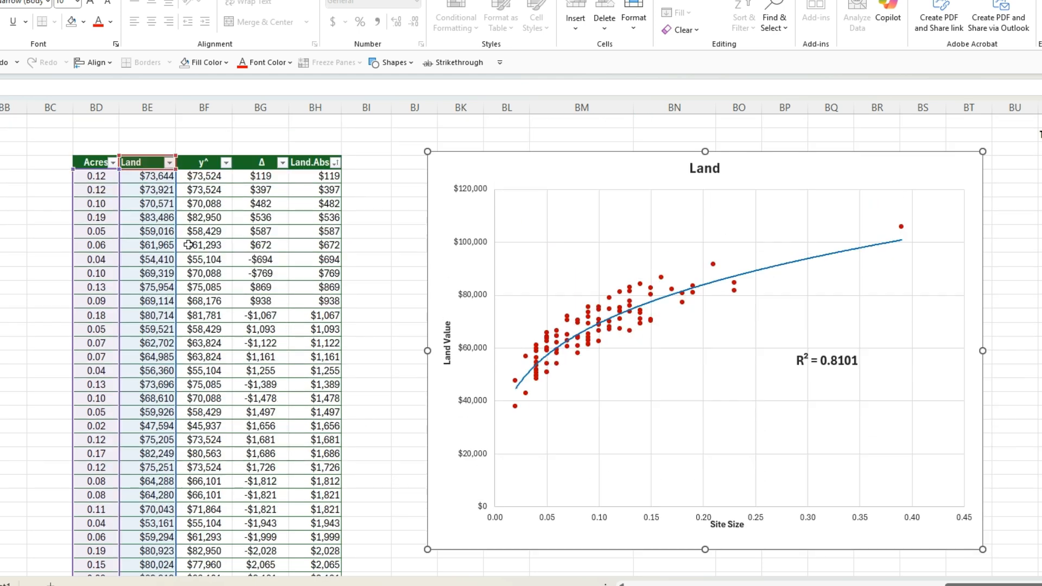
Step: End the Land chart's data range at the $6,696 Land.Abs row just above the gray row, and nudge the chart slightly up and left
scroll(188, 245, down, 20)
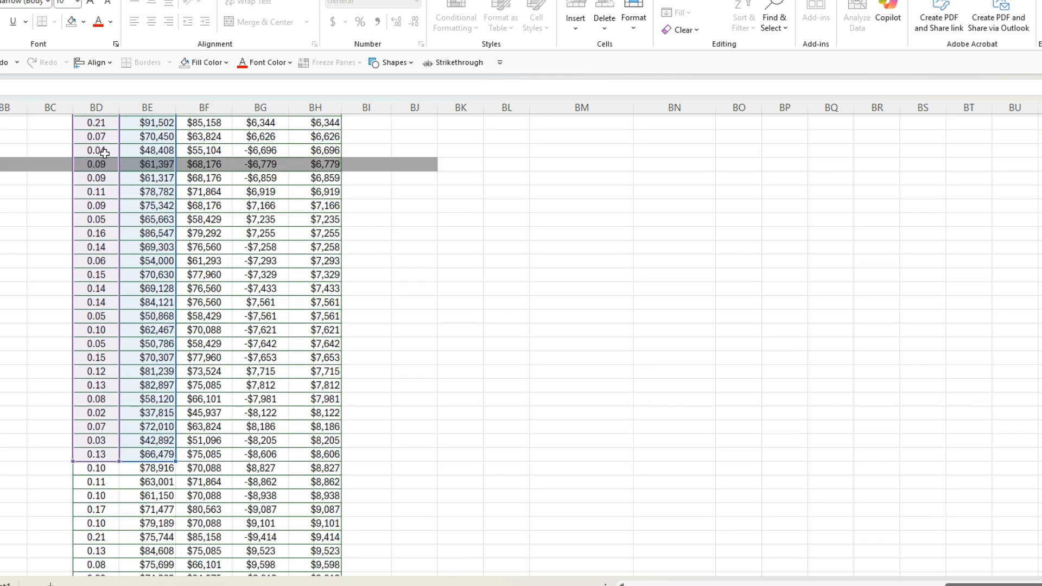
drag(174, 460, 165, 152)
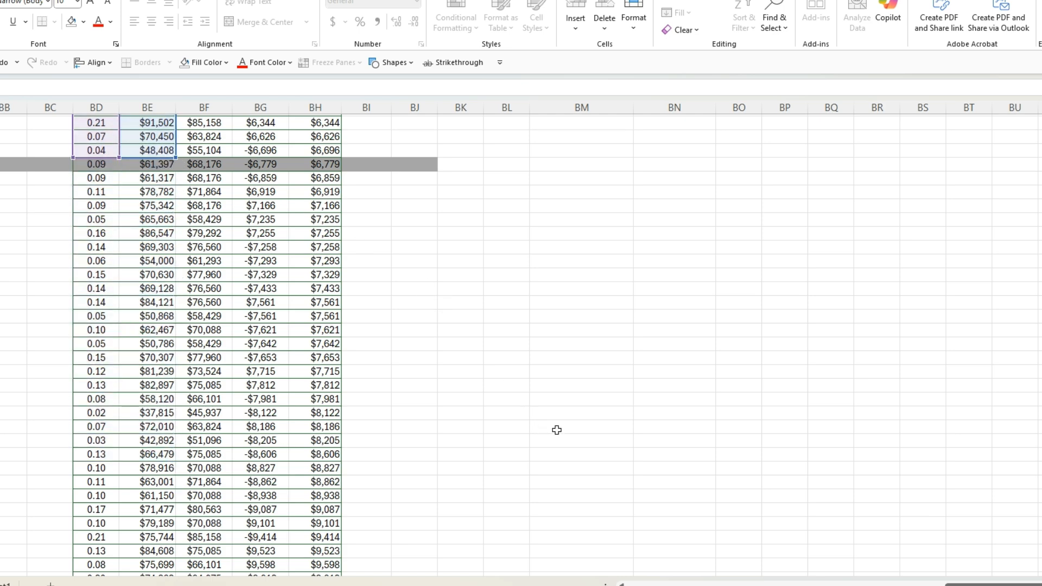
scroll(546, 431, up, 20)
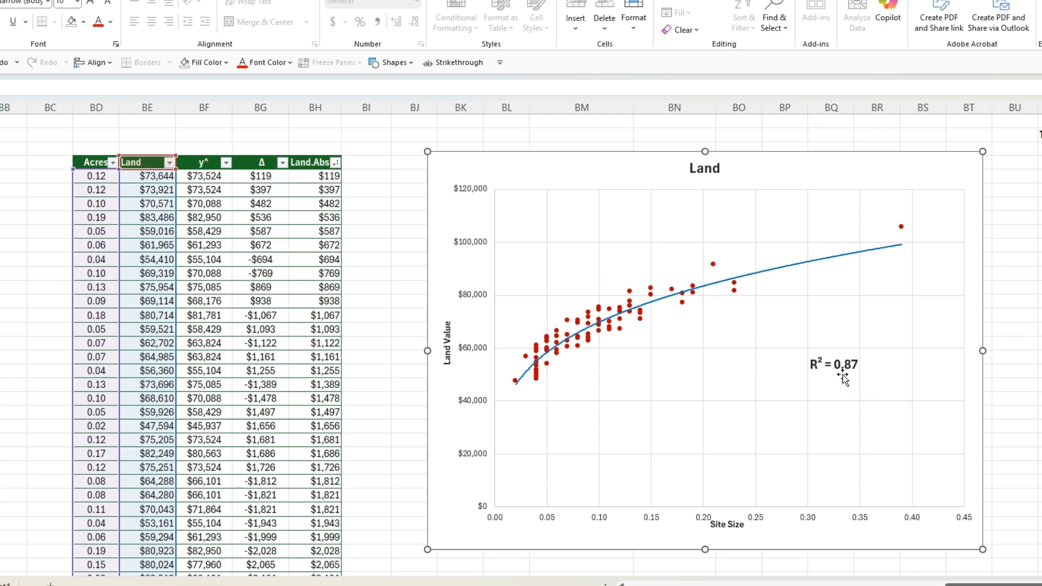
drag(967, 462, 955, 453)
scroll(956, 454, left, 1)
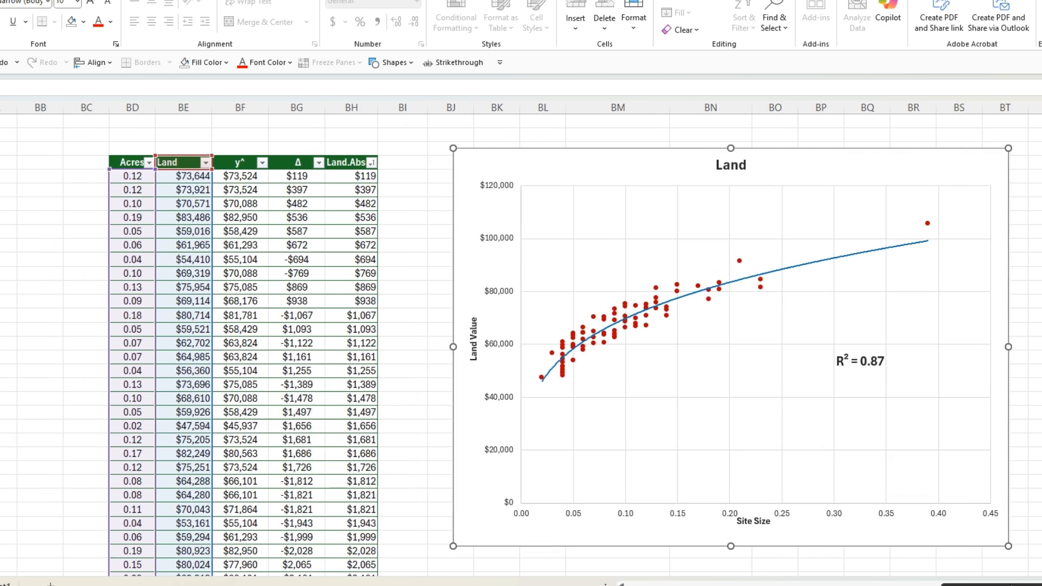
scroll(980, 562, left, 1)
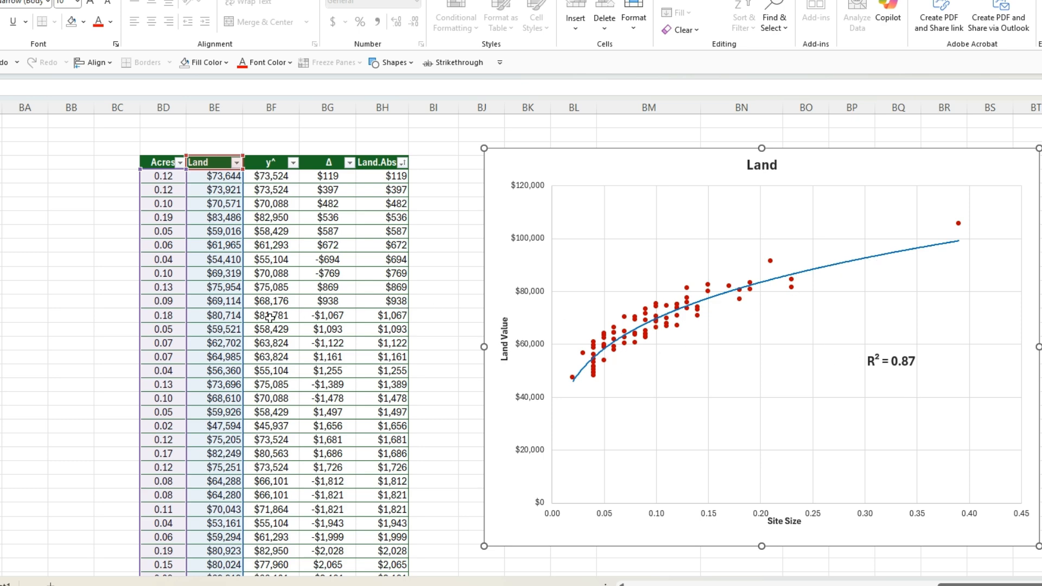
Step: Review the charted rows and select the y^ values from the first record down to the row just above the gray row
scroll(158, 217, down, 20)
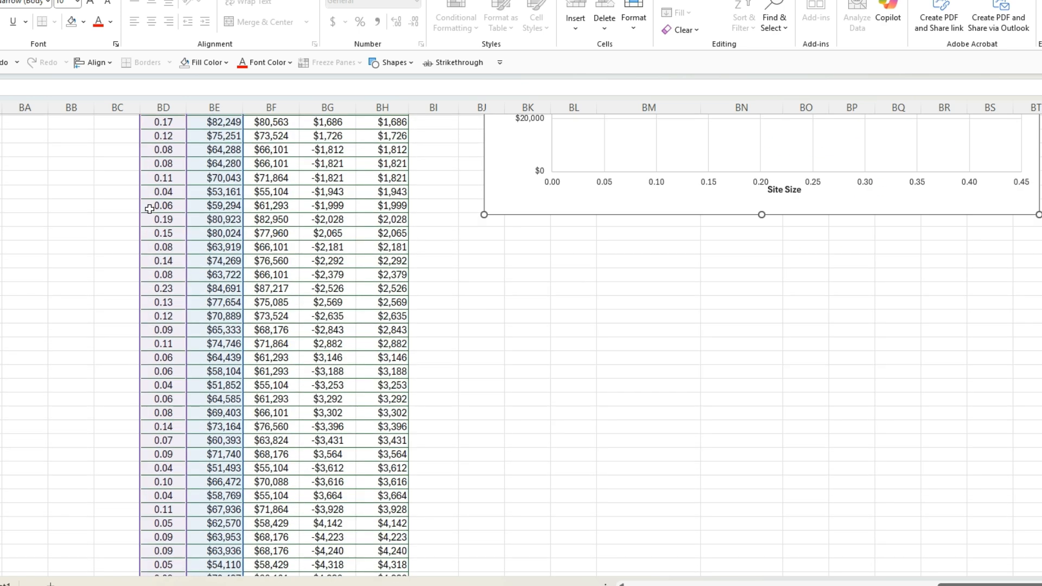
scroll(172, 293, down, 6)
scroll(169, 325, up, 20)
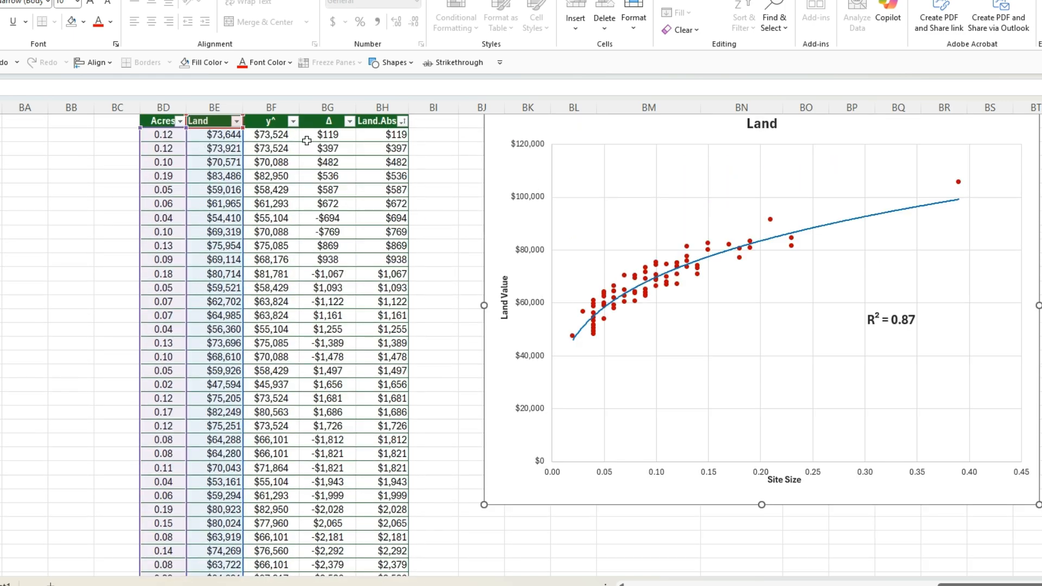
drag(264, 139, 281, 532)
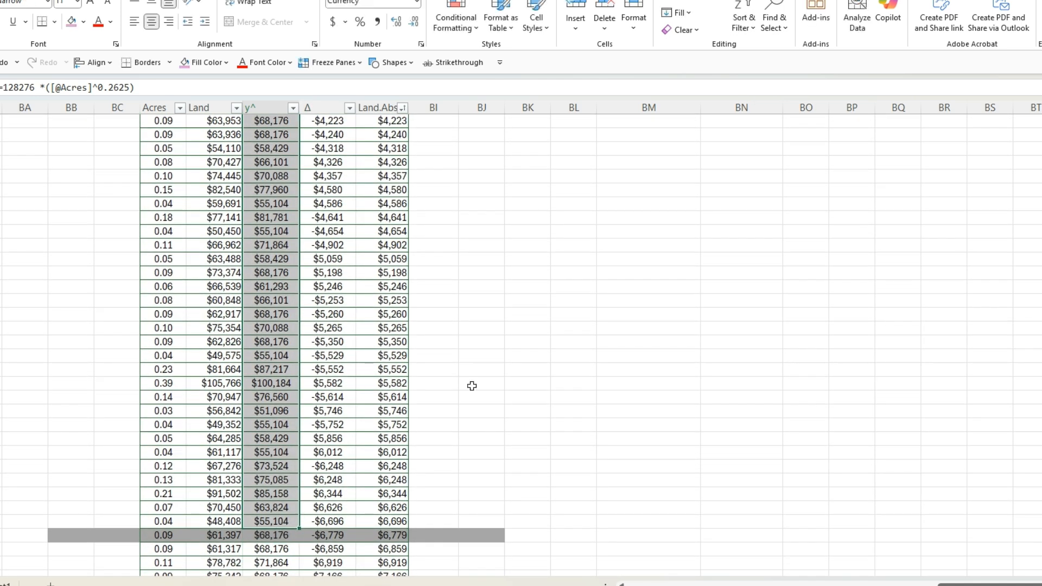
scroll(471, 386, up, 15)
Step: Inspect the Site Size input cell and the Land chart's equation label, and open the formatting options of the power trendline
click(553, 159)
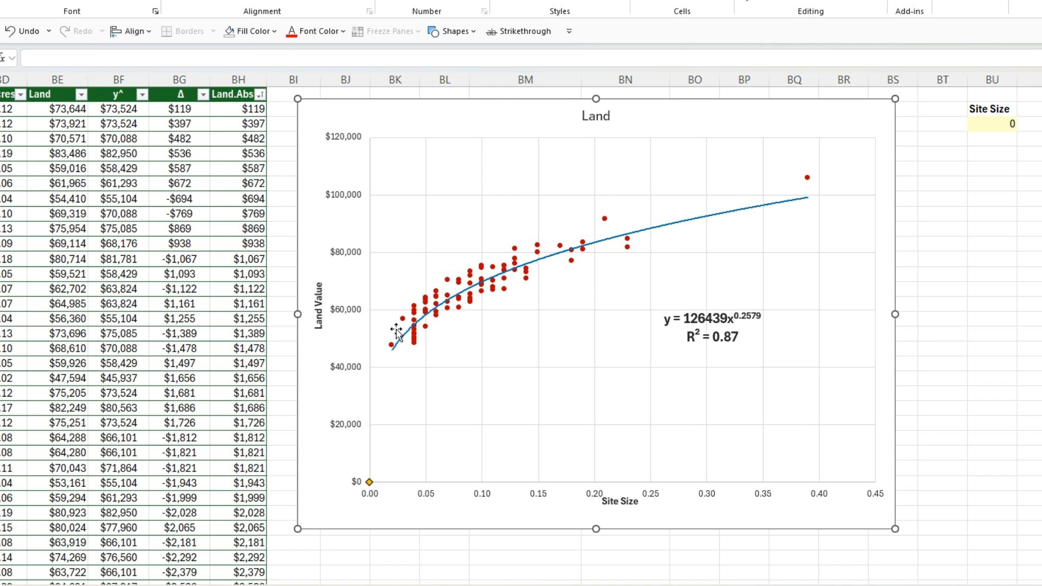
click(991, 123)
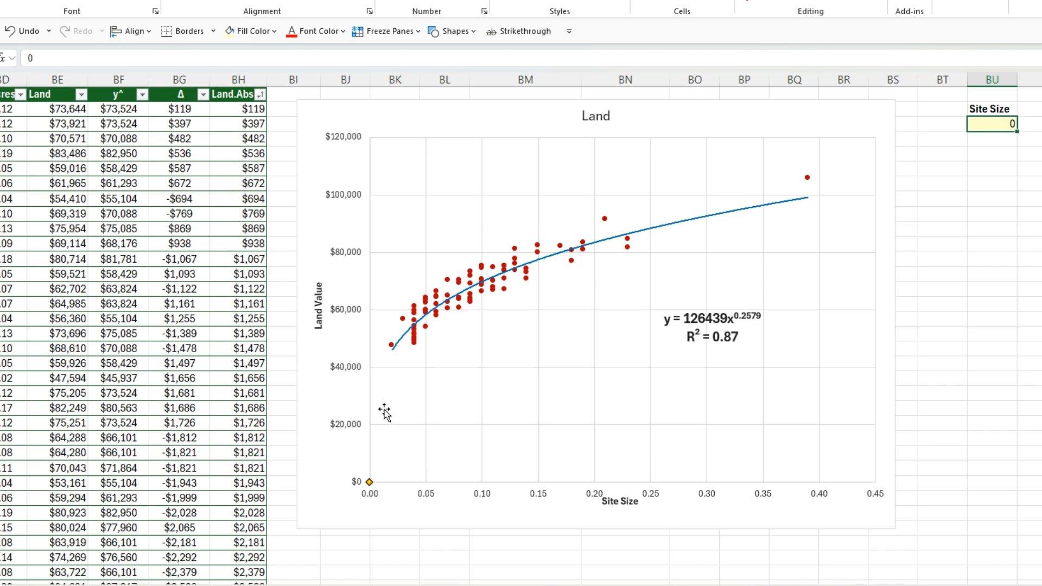
click(803, 121)
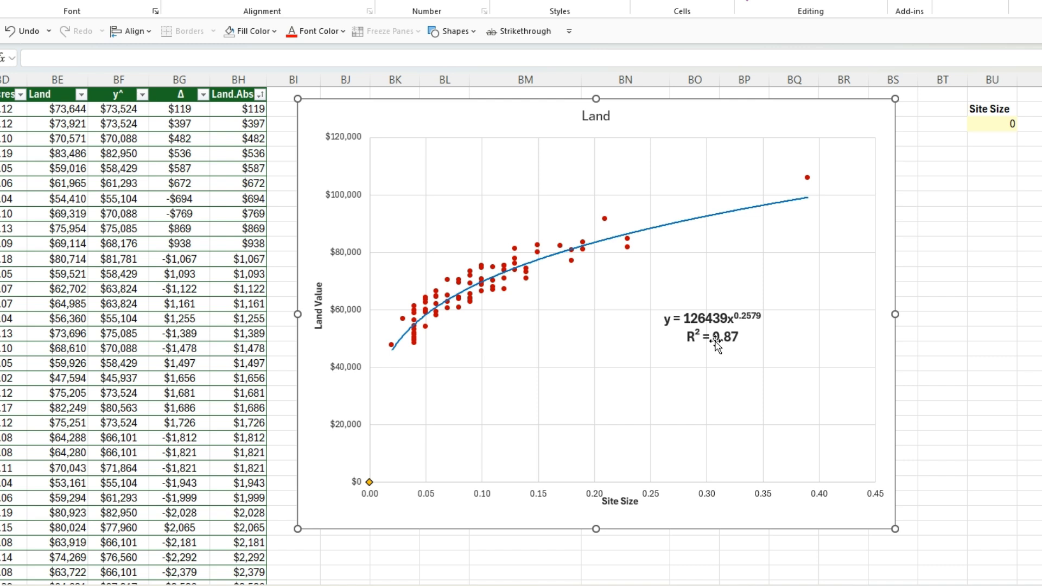
click(702, 316)
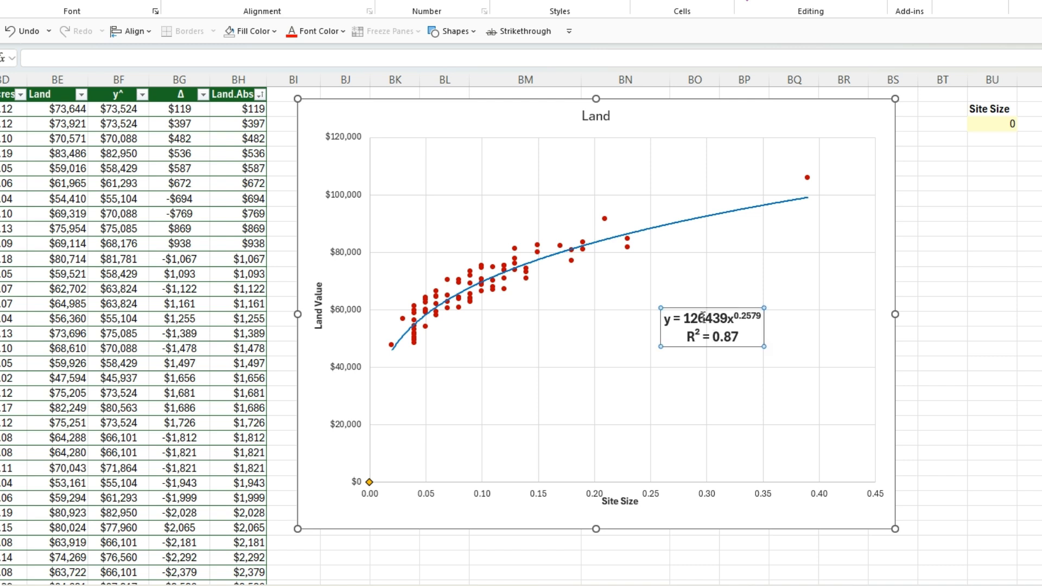
double_click(707, 216)
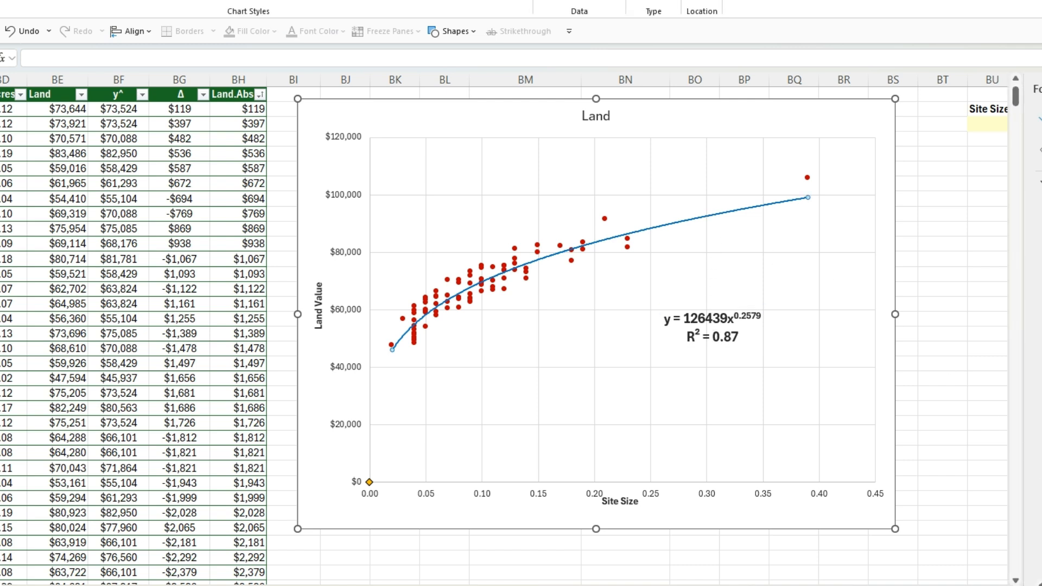
click(1041, 434)
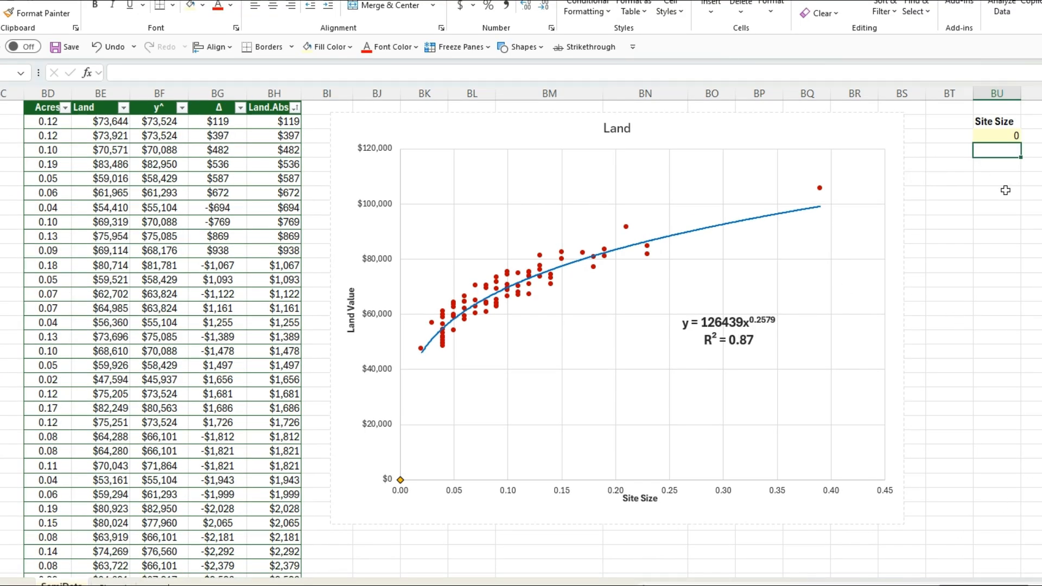
Step: Enter the power trendline formula =126439*(BU6^0.2579) in the cell below the Site Size input
text(=)
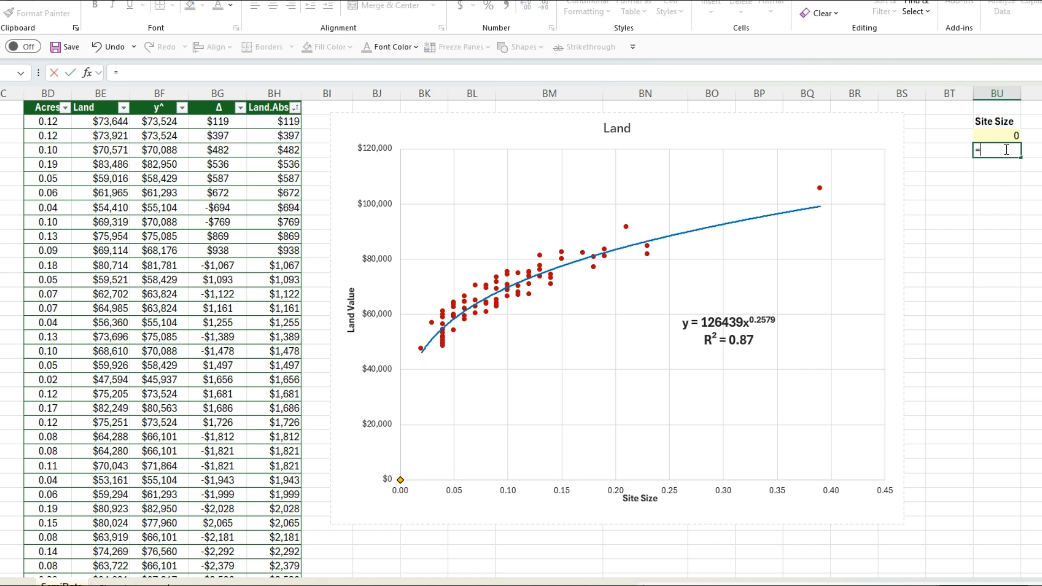
text(126439*()
click(993, 133)
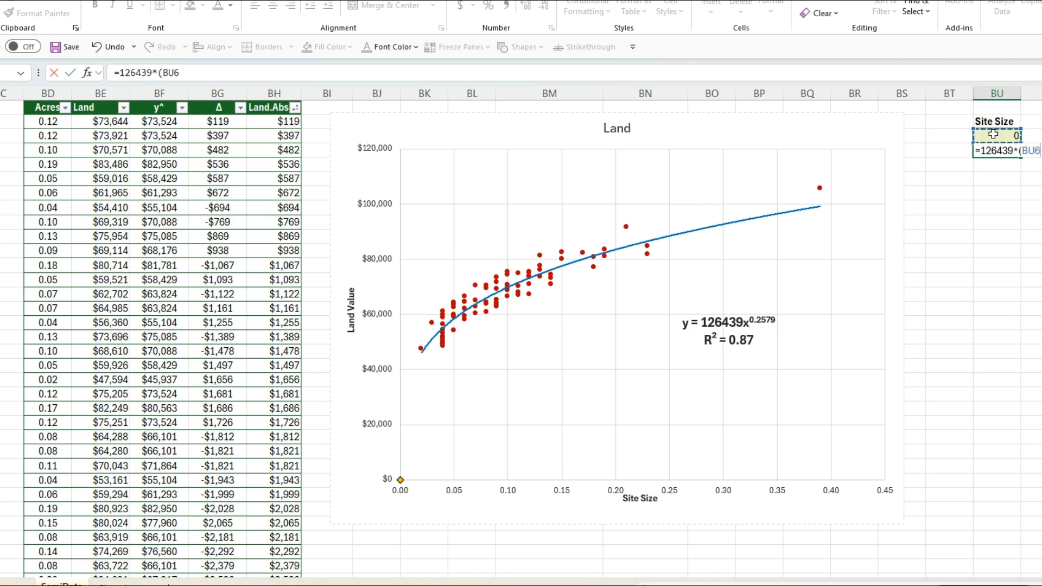
text(^)
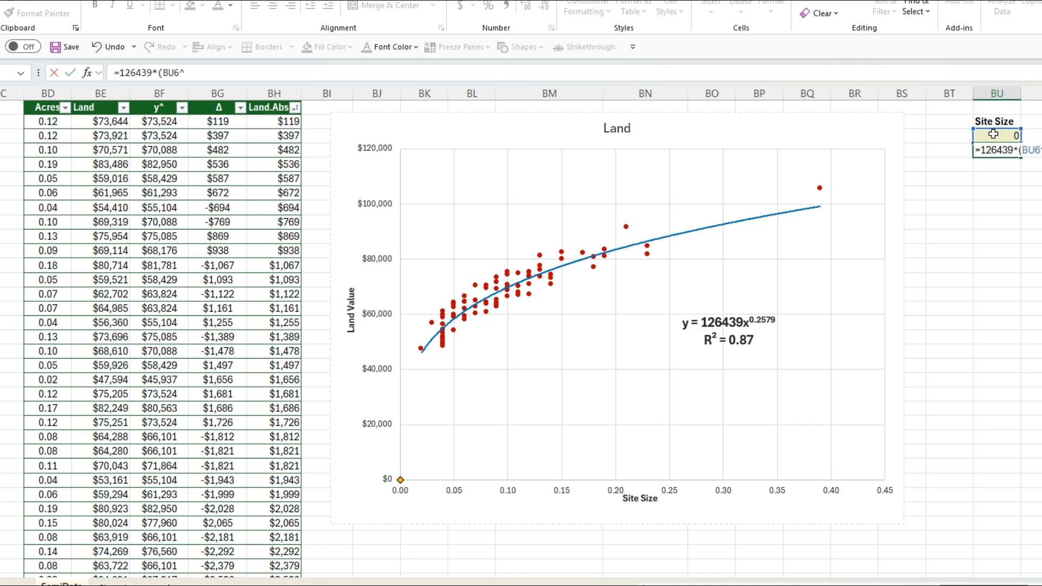
text(.2579))
key(Return)
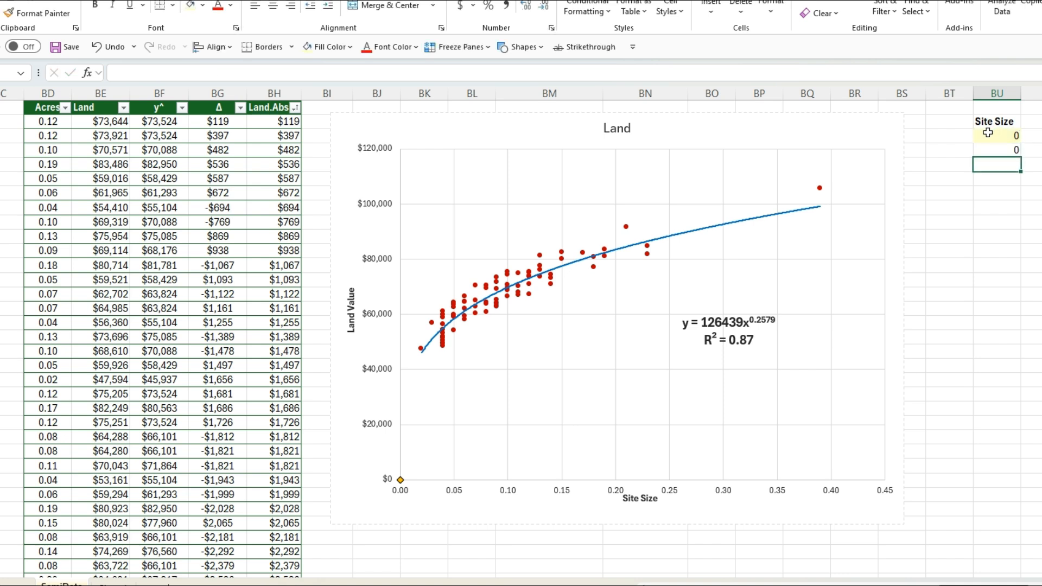
Step: Hide the trendline equation on the Land chart, keeping R² displayed, and set the Site Size input to 0.16
click(708, 232)
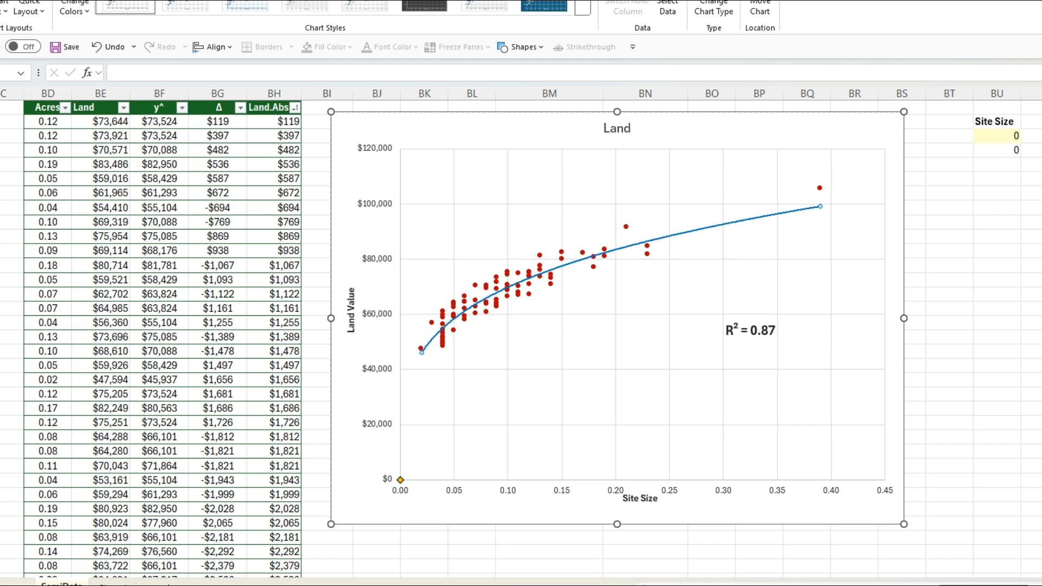
click(1000, 139)
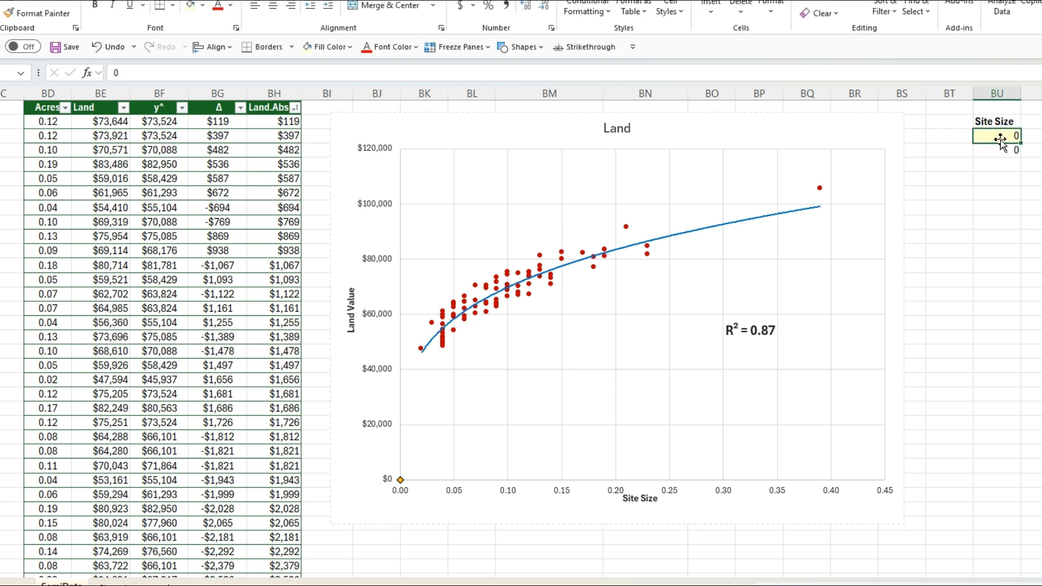
text(.16)
key(Return)
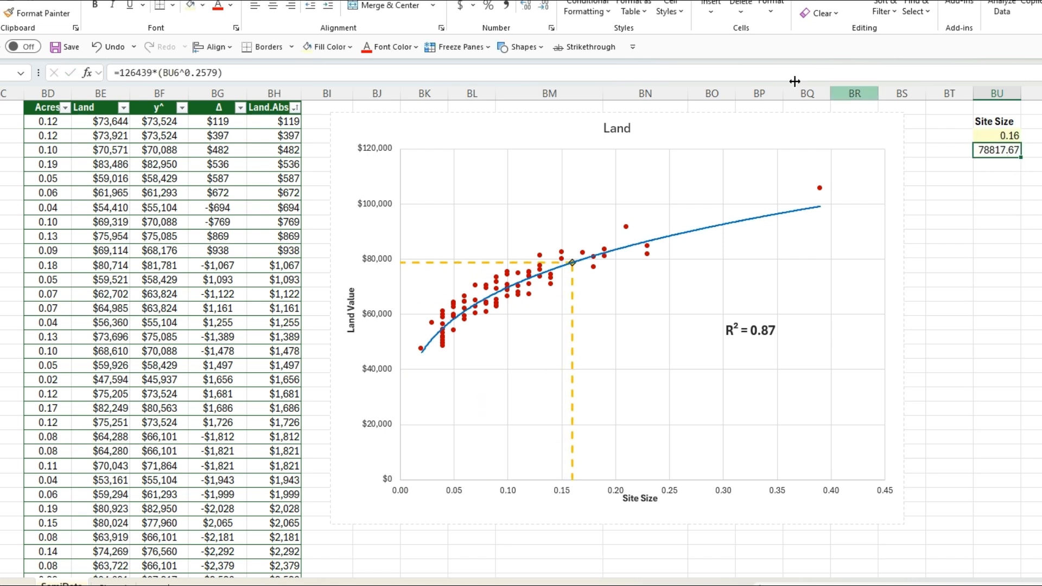
Step: Format the estimated land value below the Site Size input as currency with no decimal places
key(ctrl+shift+4)
click(544, 9)
click(544, 9)
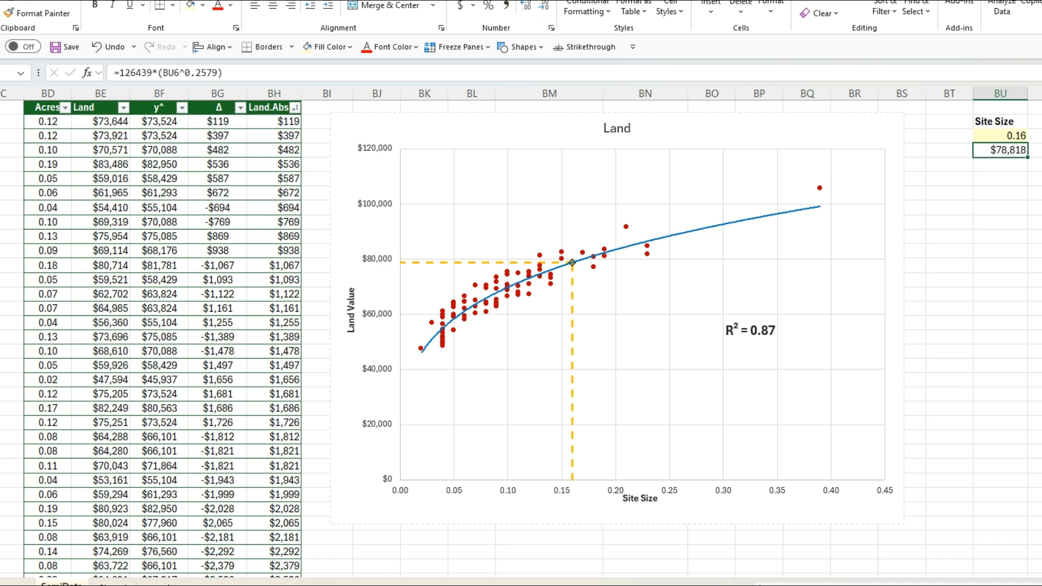
click(1034, 251)
click(998, 152)
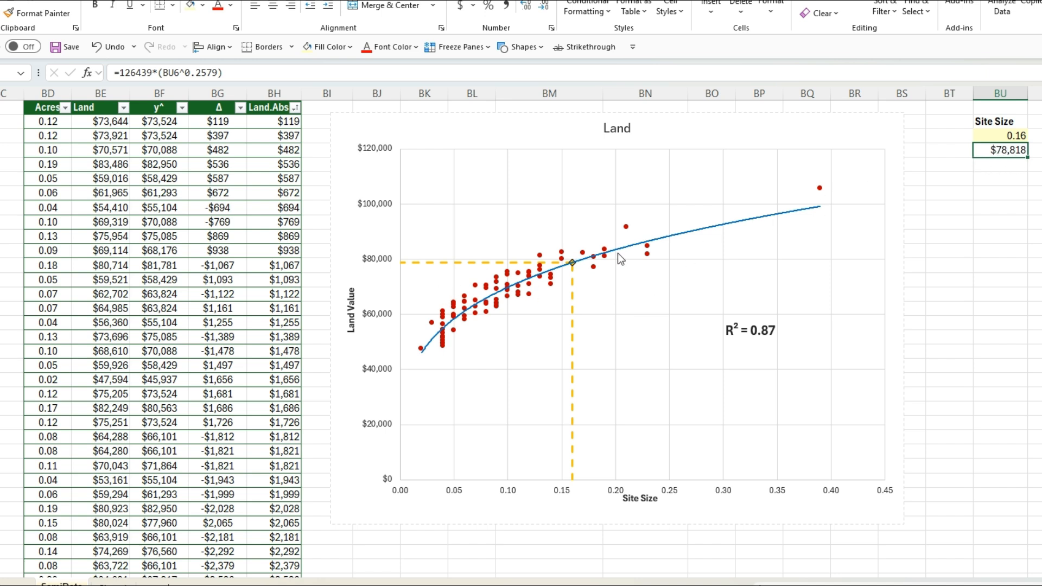
click(951, 237)
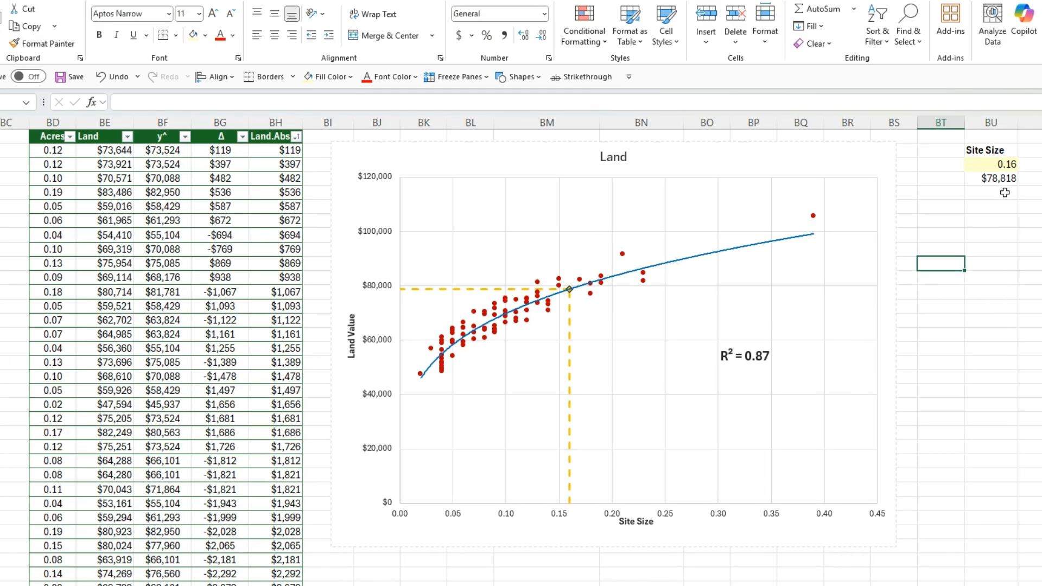
Step: Test the land value estimate with Site Size inputs of 0.25 and 0.05
click(993, 164)
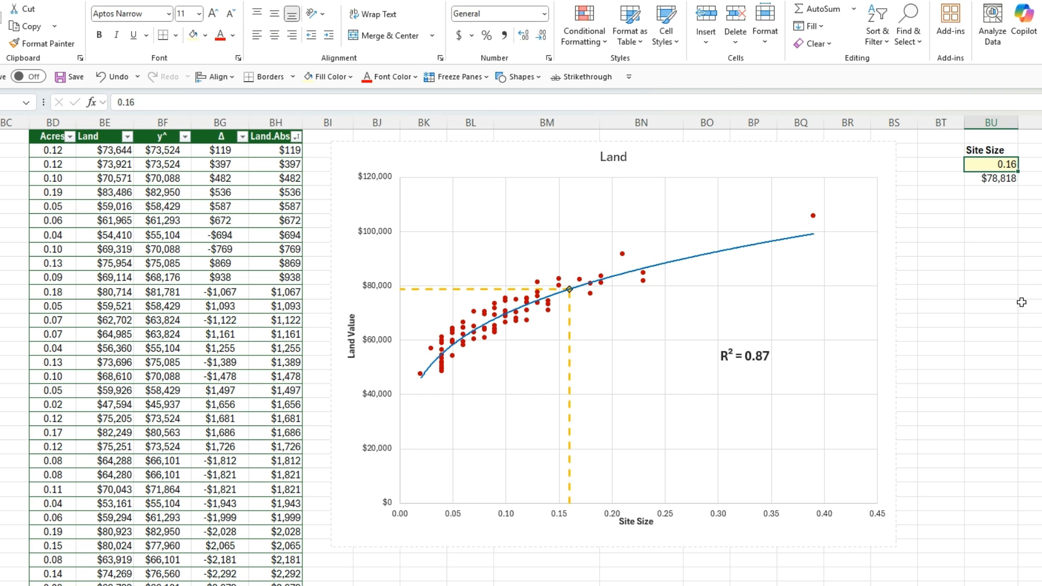
text(0.25)
key(Return)
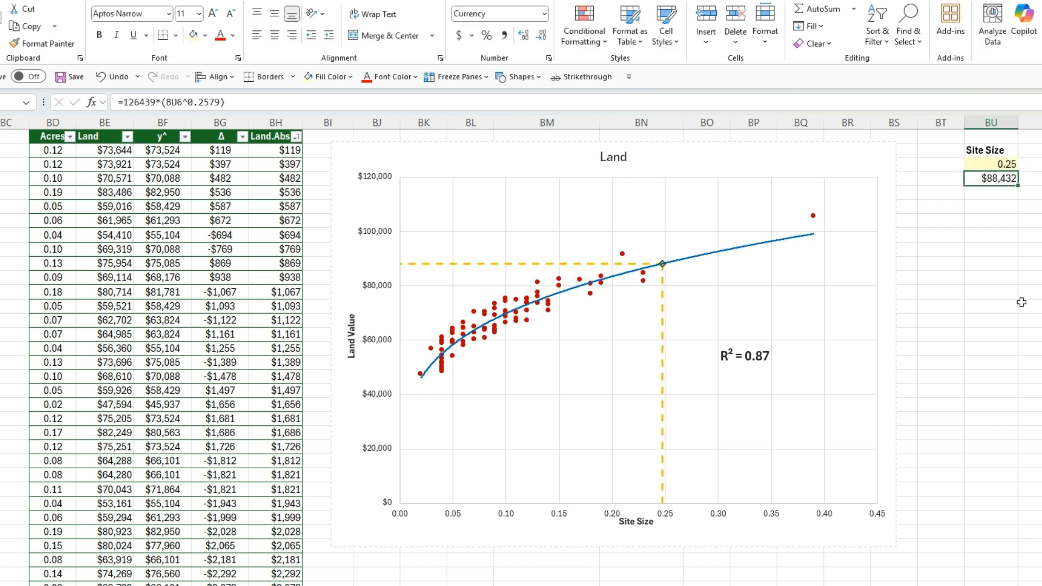
click(977, 162)
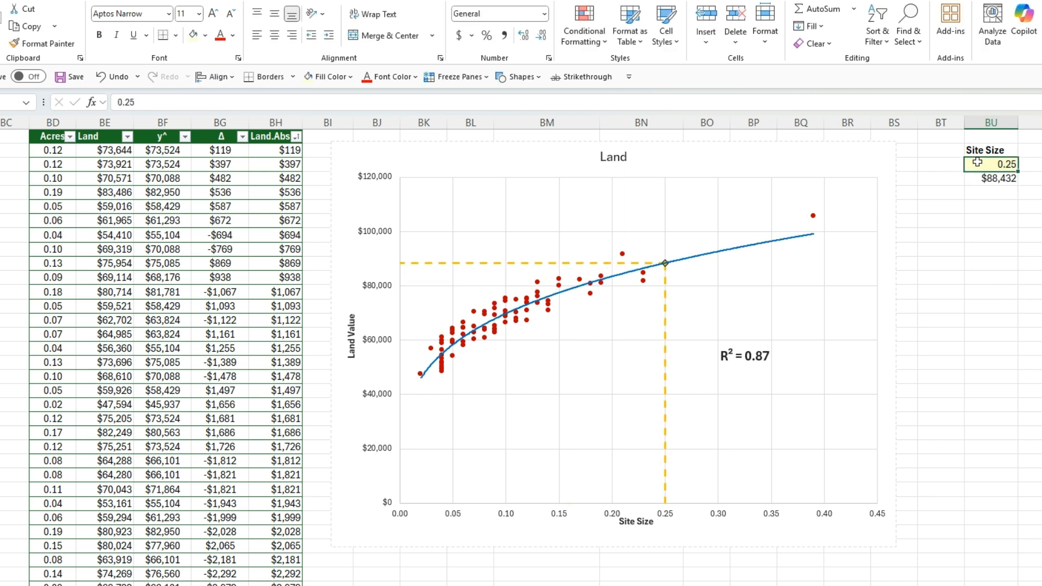
text(0.05)
key(Return)
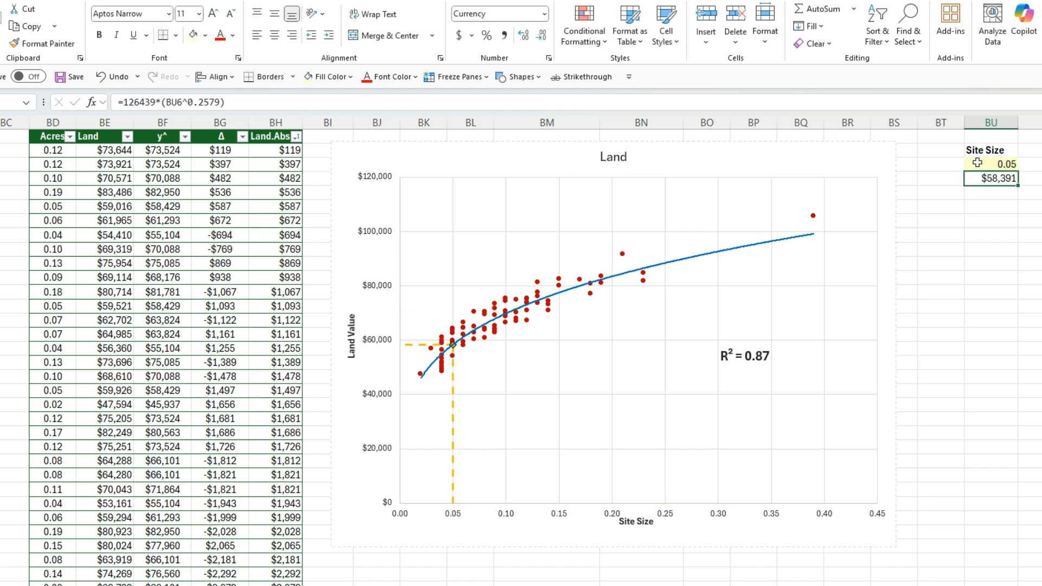
Step: Set the Site Size input to 0.111154 to estimate the land value for that site
click(991, 162)
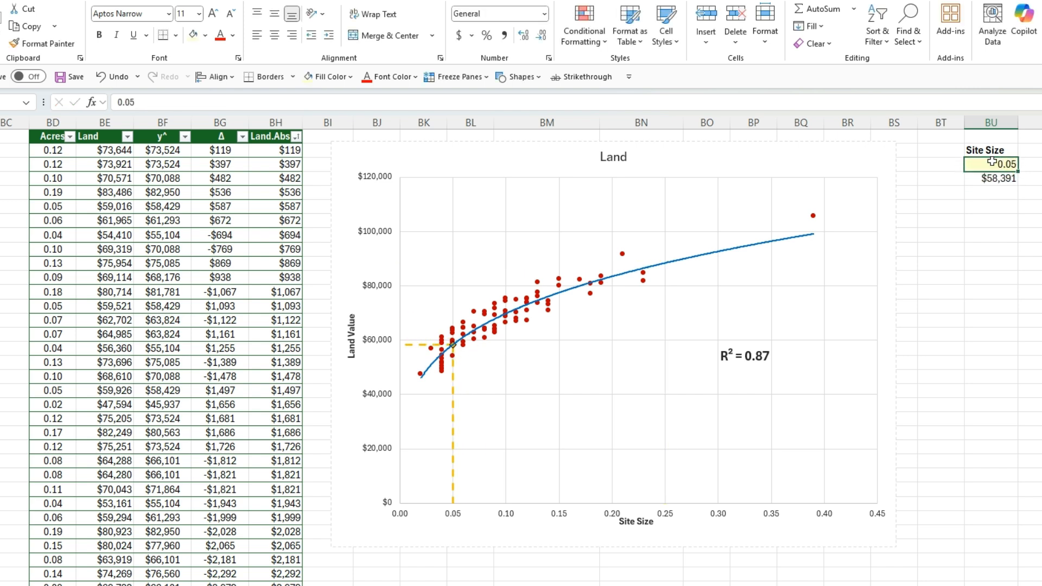
text(.11)
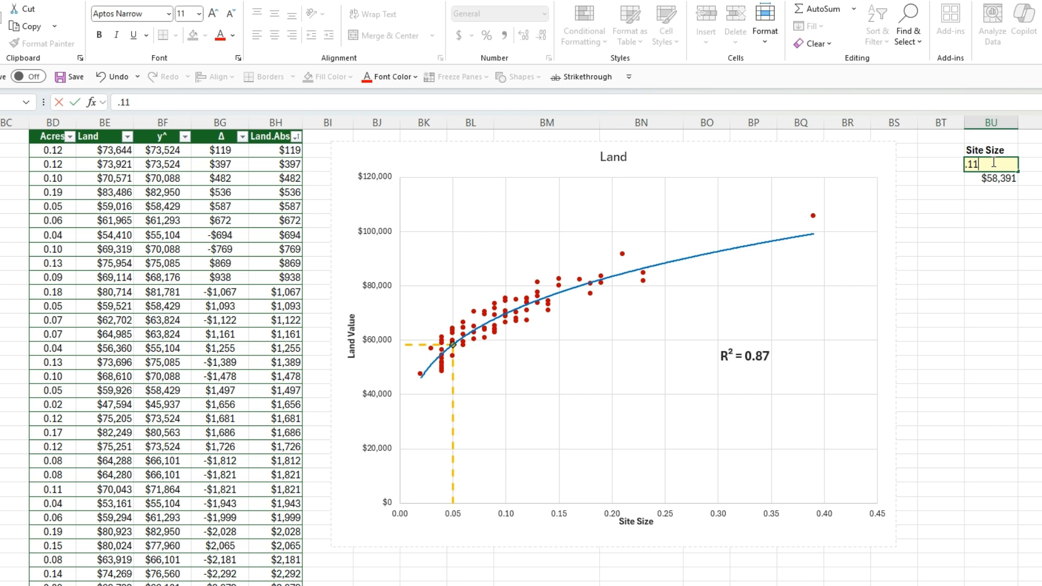
text(1154)
key(Return)
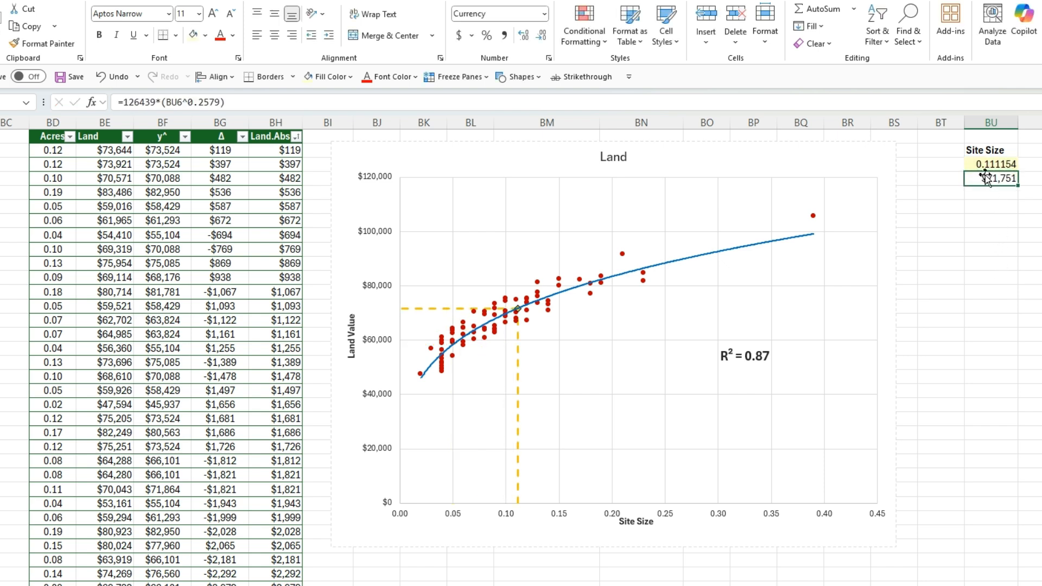
click(971, 334)
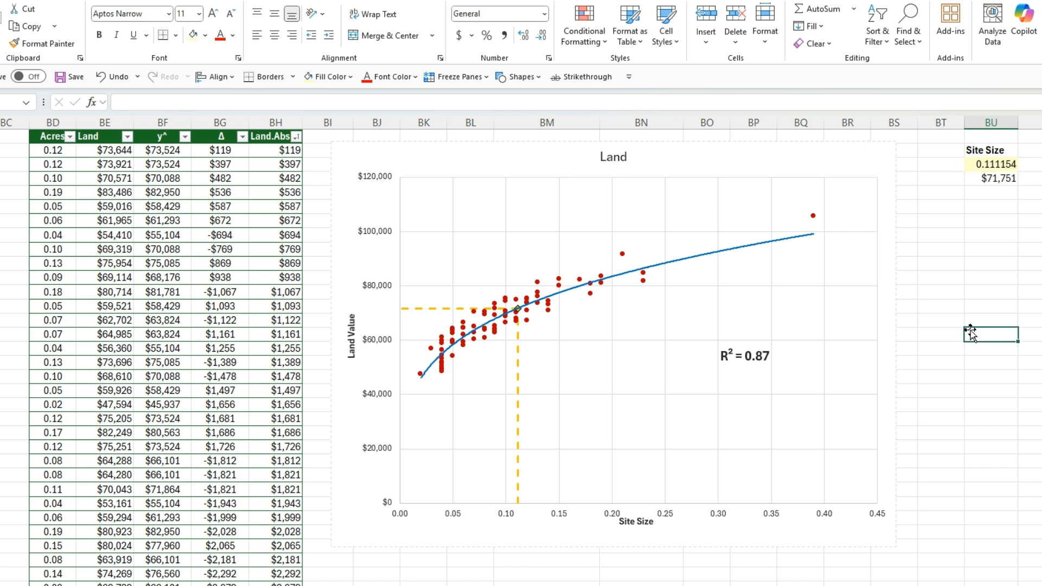